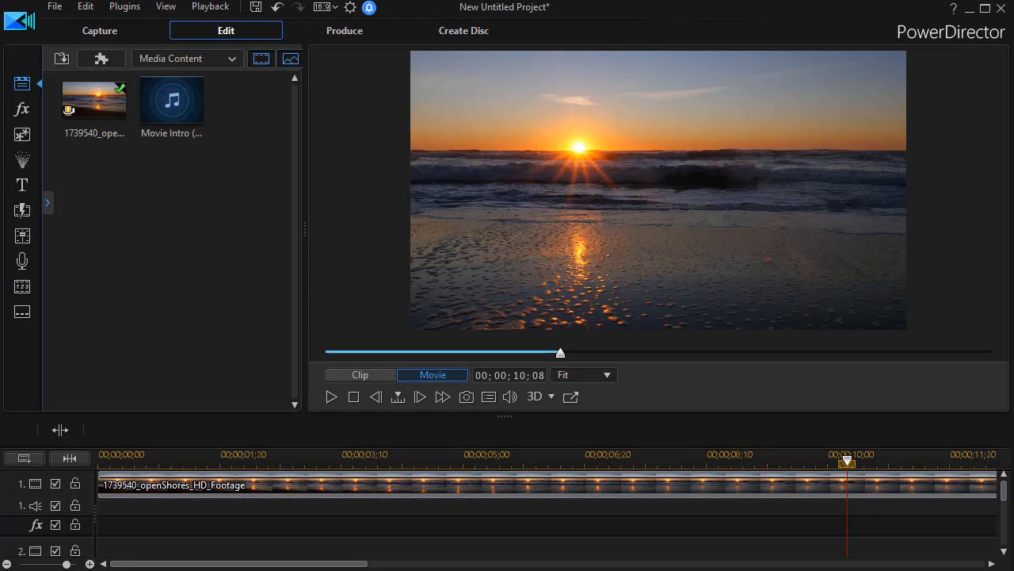
# Play the beach sunset footage in the preview from near its beginning and pause it
pyautogui.click(361, 351)
pyautogui.click(331, 396)
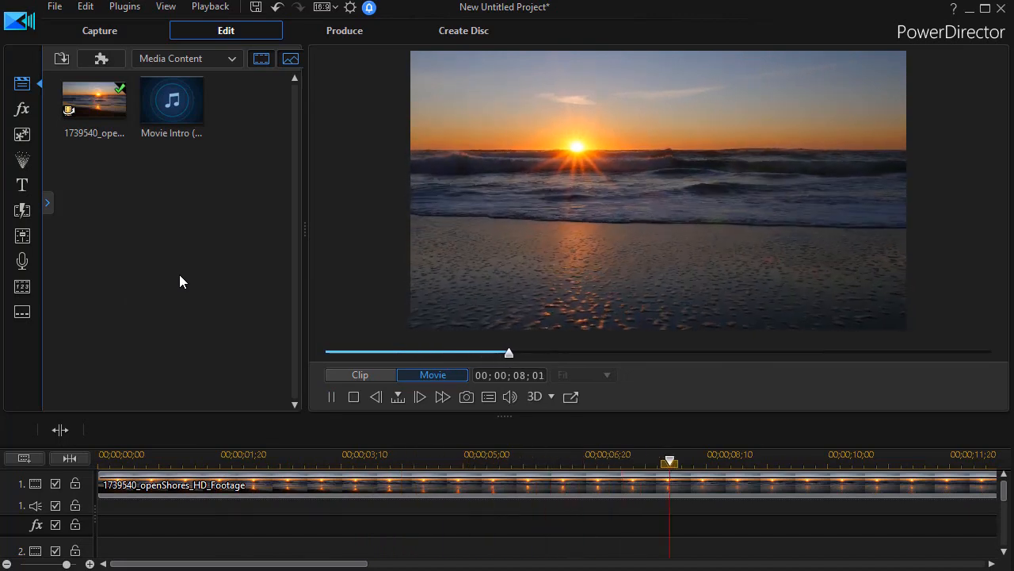
pyautogui.click(331, 398)
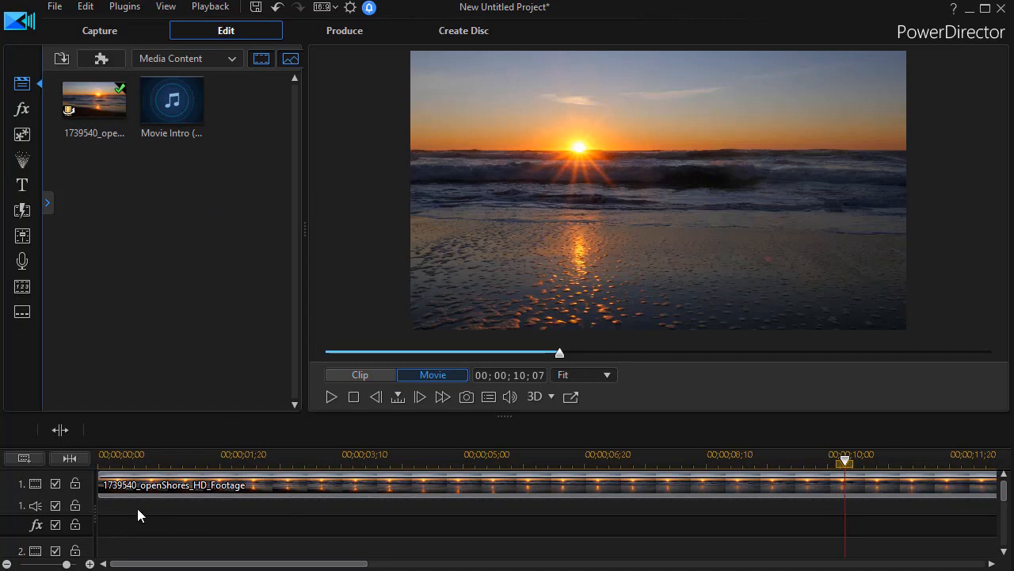
# Add the Time Stamp effect to the effect track and extend it to the end of the footage at 00;00;29;04
pyautogui.click(25, 112)
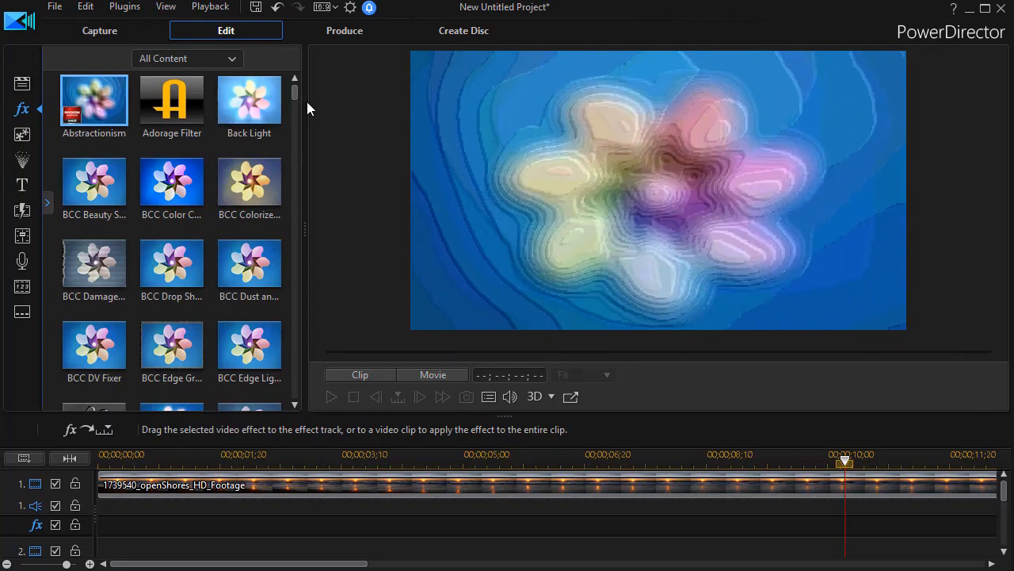
pyautogui.scroll(-6, 289, 130)
pyautogui.moveTo(273, 332); pyautogui.dragTo(298, 385)
pyautogui.moveTo(249, 153); pyautogui.dragTo(73, 525)
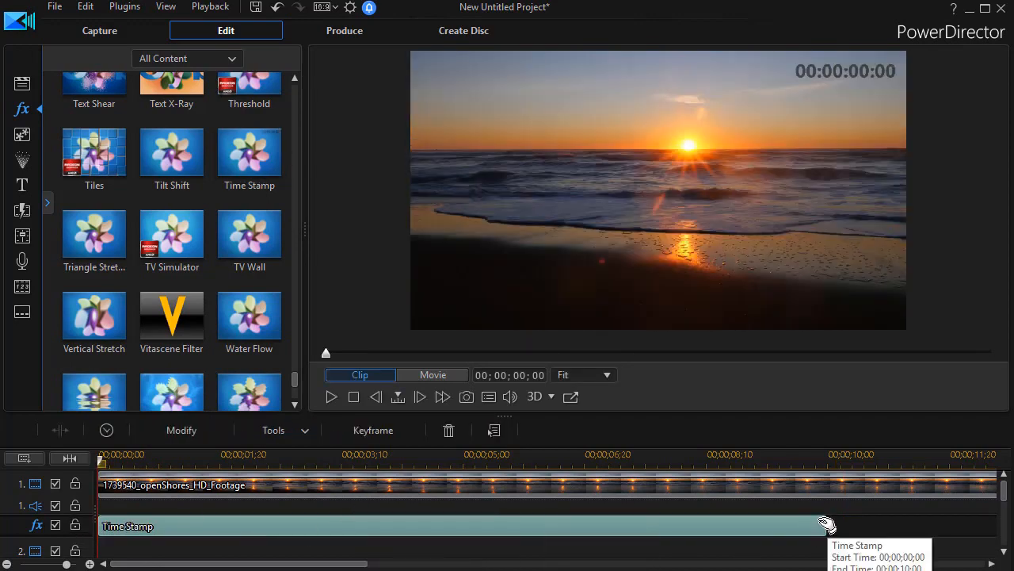
pyautogui.moveTo(827, 526); pyautogui.dragTo(924, 526)
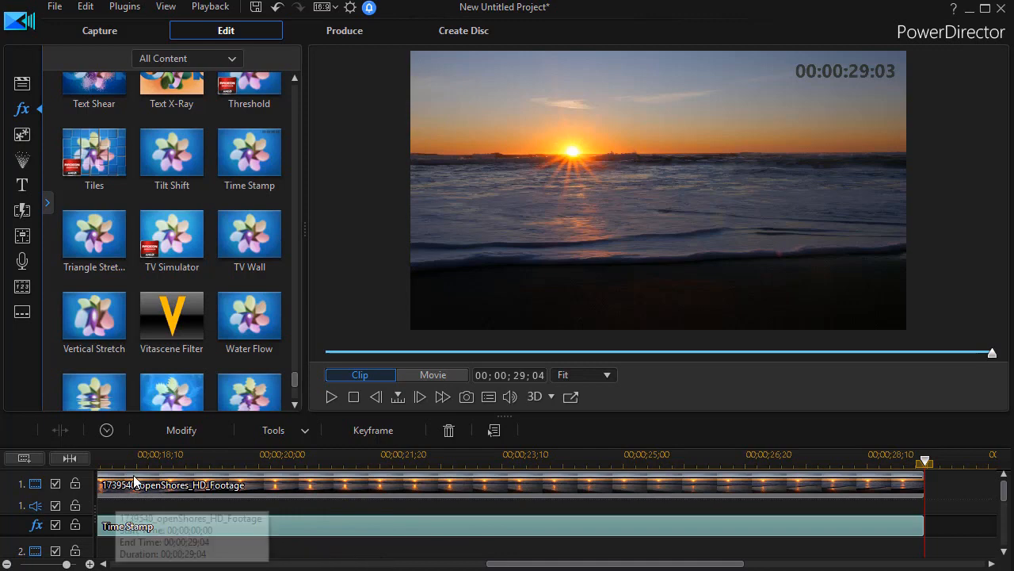
# In the Time Stamp effect's settings, set the format to HH:MM:SS and keep the Colon separator
pyautogui.click(182, 431)
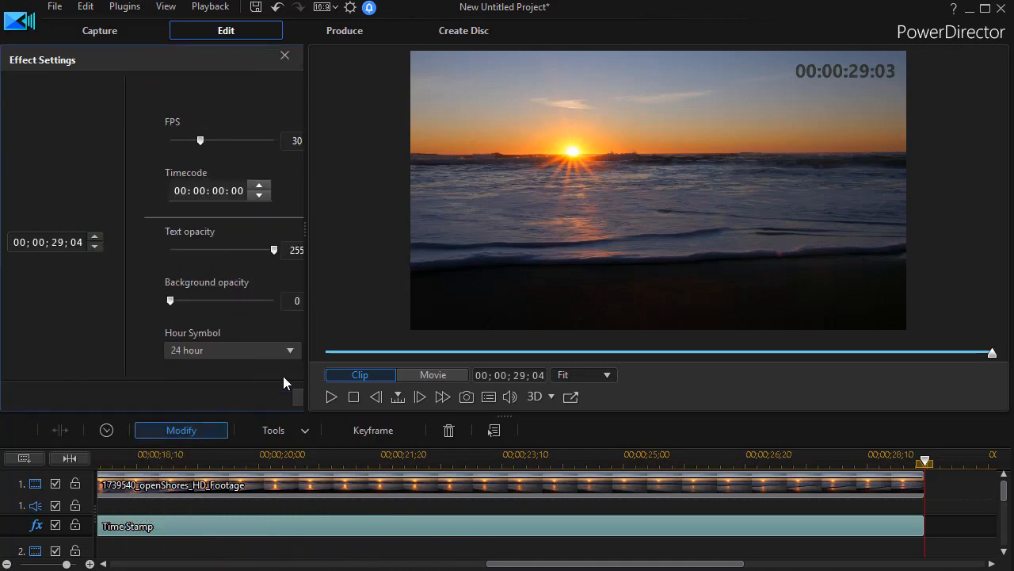
pyautogui.moveTo(306, 229); pyautogui.dragTo(599, 231)
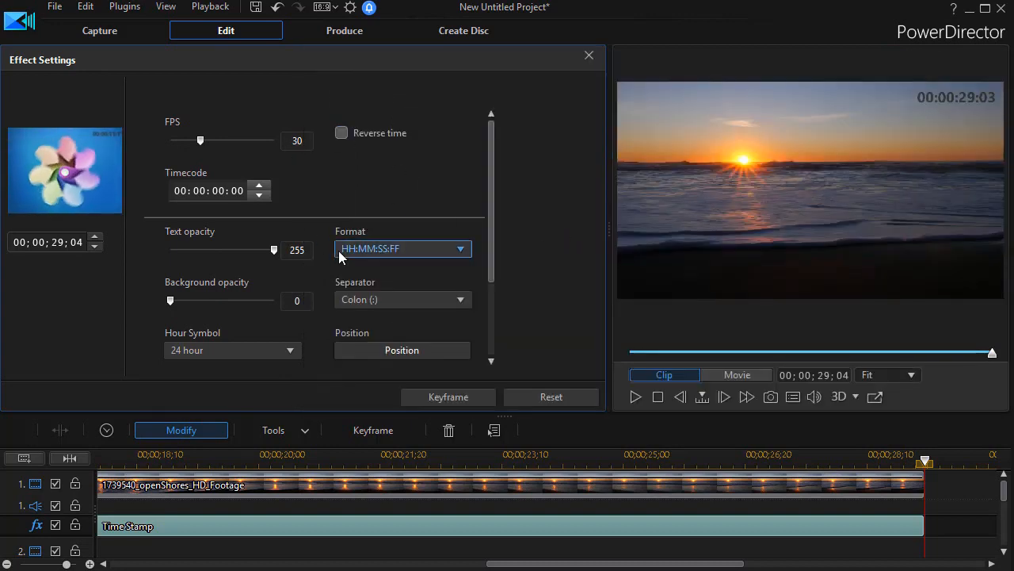
pyautogui.click(461, 250)
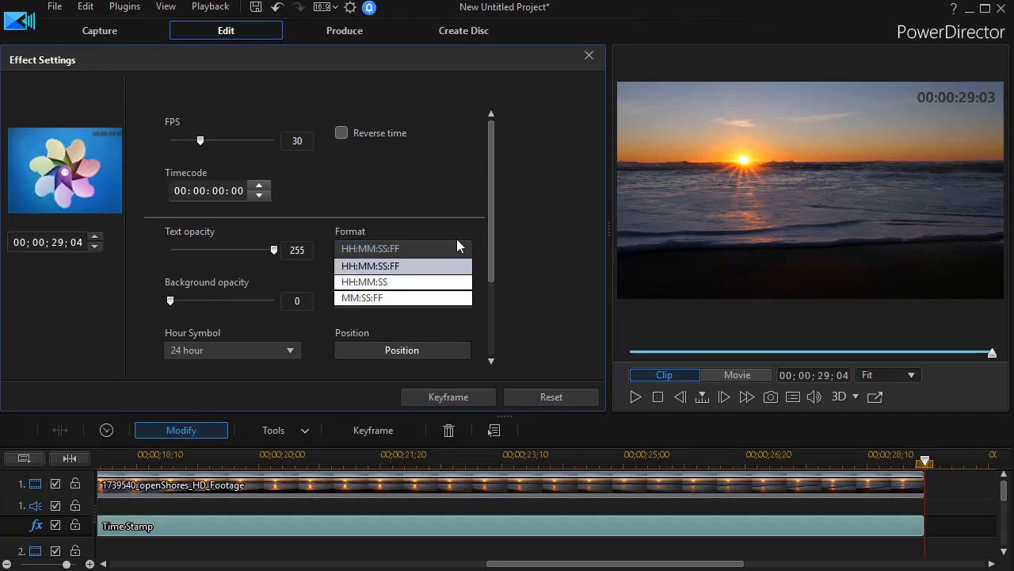
pyautogui.click(410, 282)
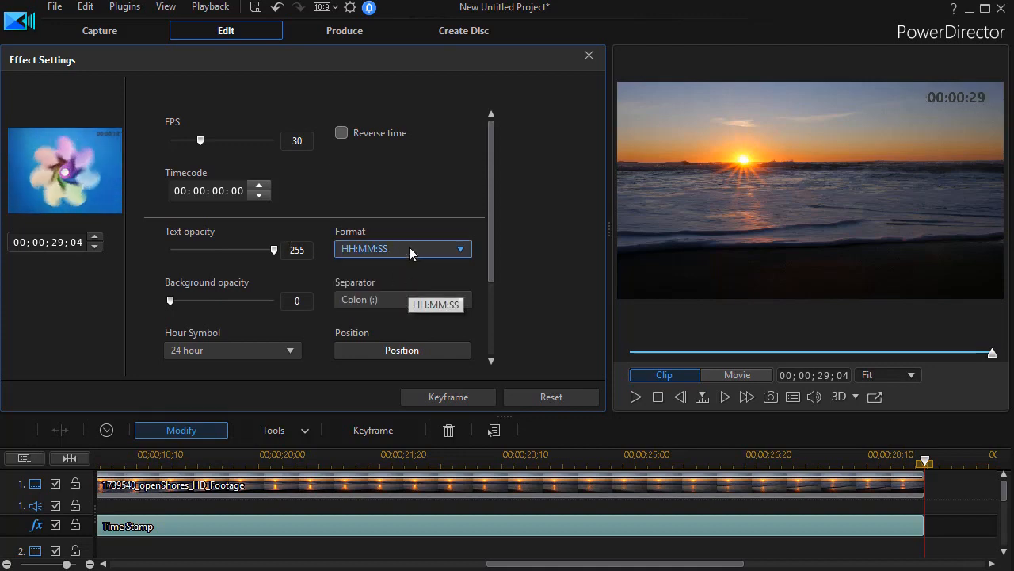
pyautogui.click(460, 300)
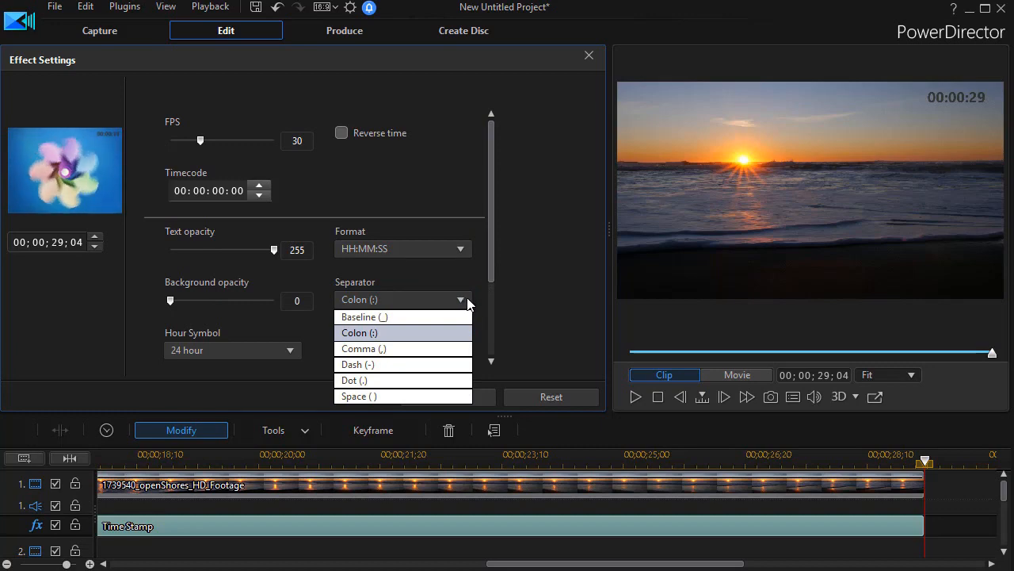
pyautogui.click(427, 273)
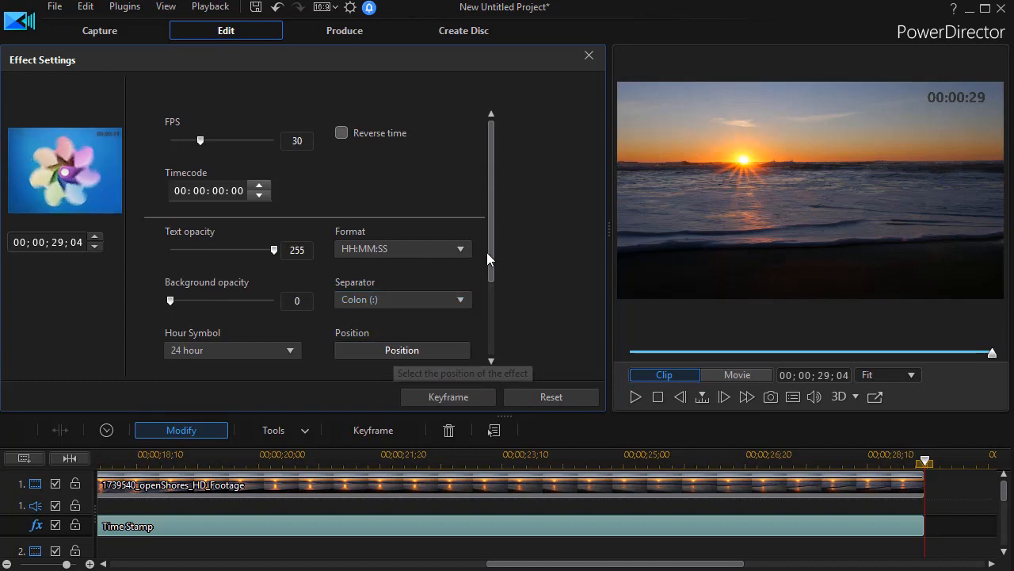
# Set the time stamp's font to Impact, Regular style, size 22
pyautogui.moveTo(487, 252); pyautogui.dragTo(486, 366)
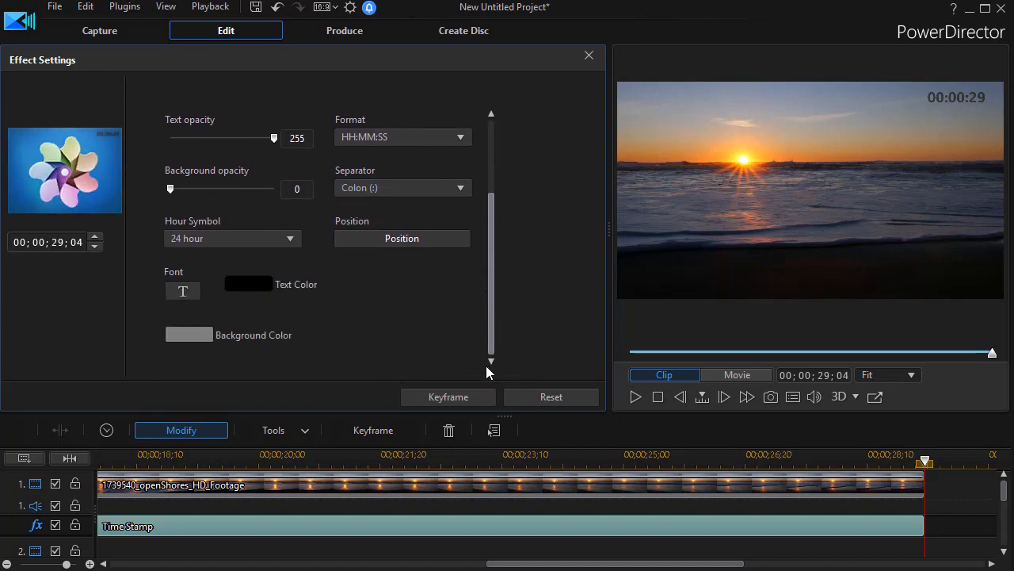
pyautogui.click(184, 294)
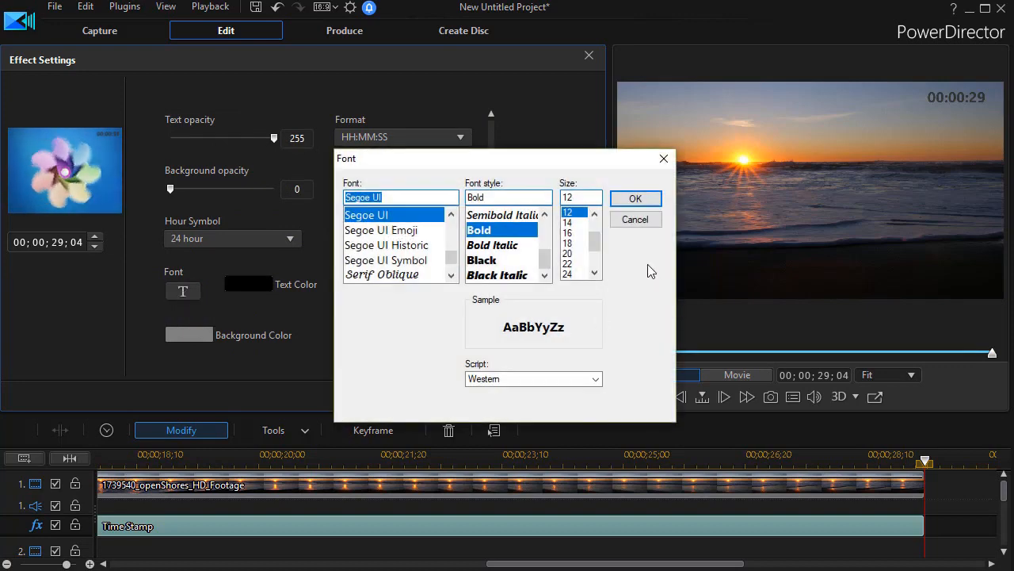
pyautogui.moveTo(452, 258); pyautogui.dragTo(452, 243)
pyautogui.click(451, 230)
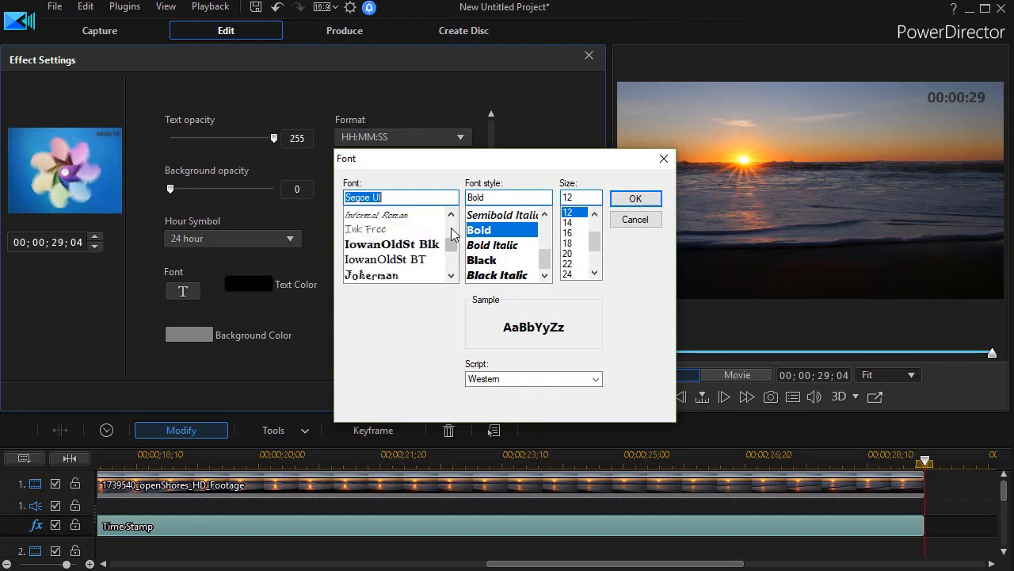
pyautogui.click(452, 227)
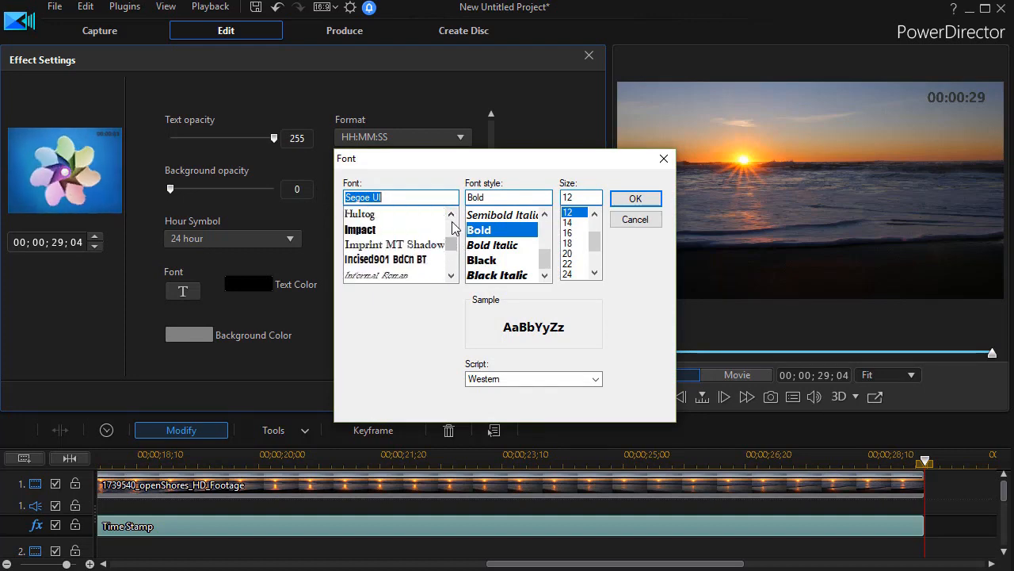
pyautogui.click(361, 229)
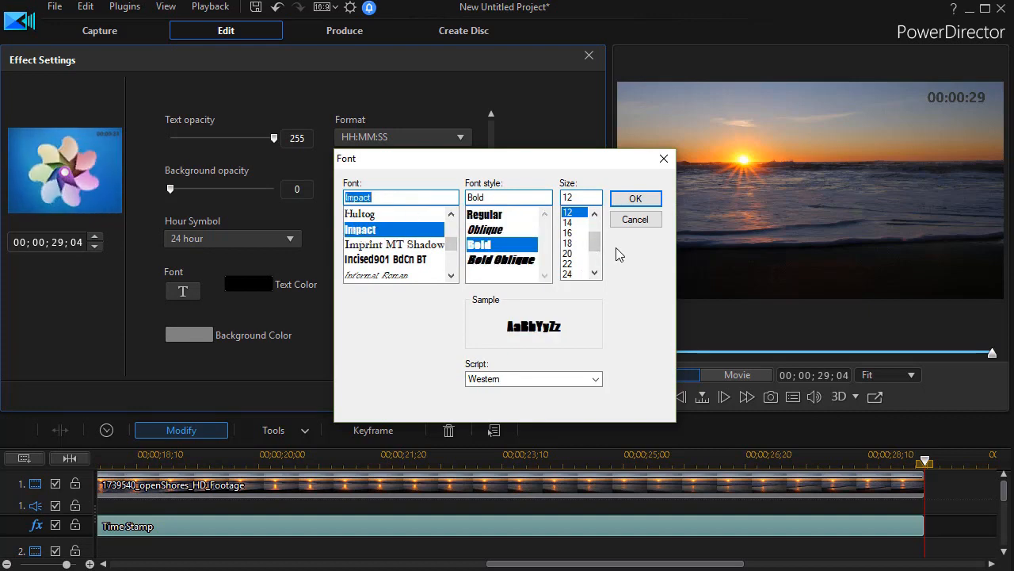
pyautogui.click(494, 252)
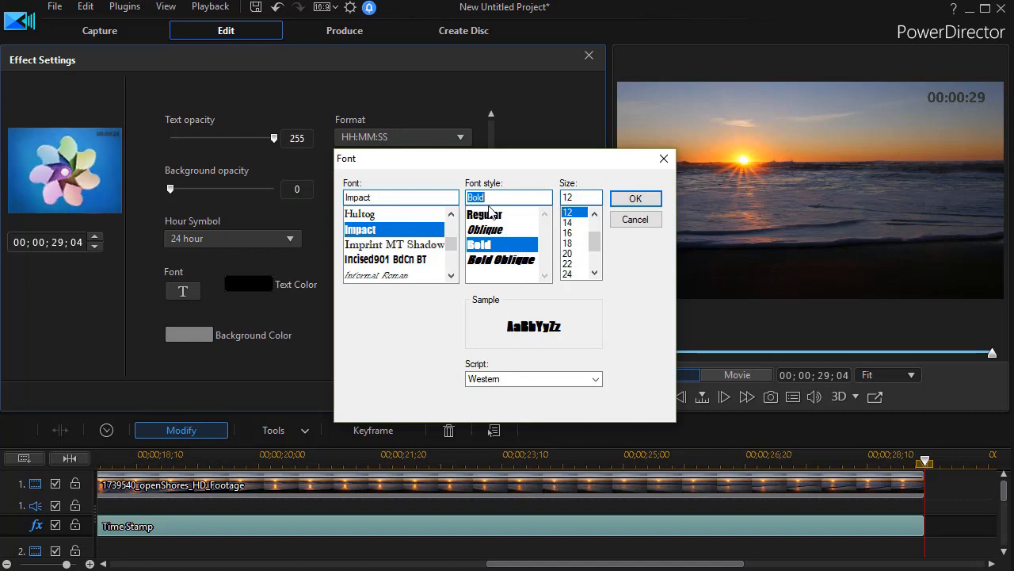
pyautogui.click(486, 214)
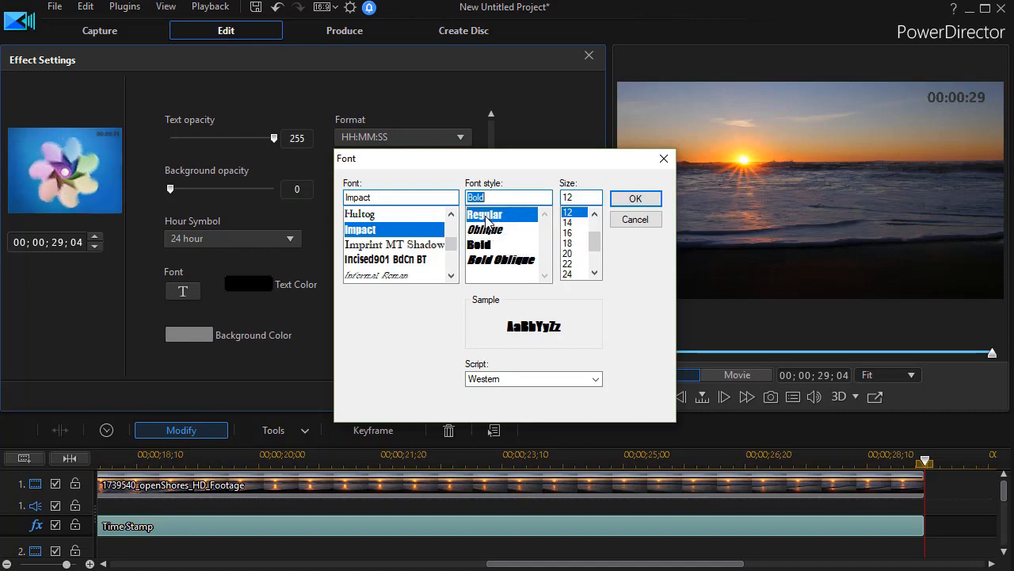
pyautogui.click(569, 264)
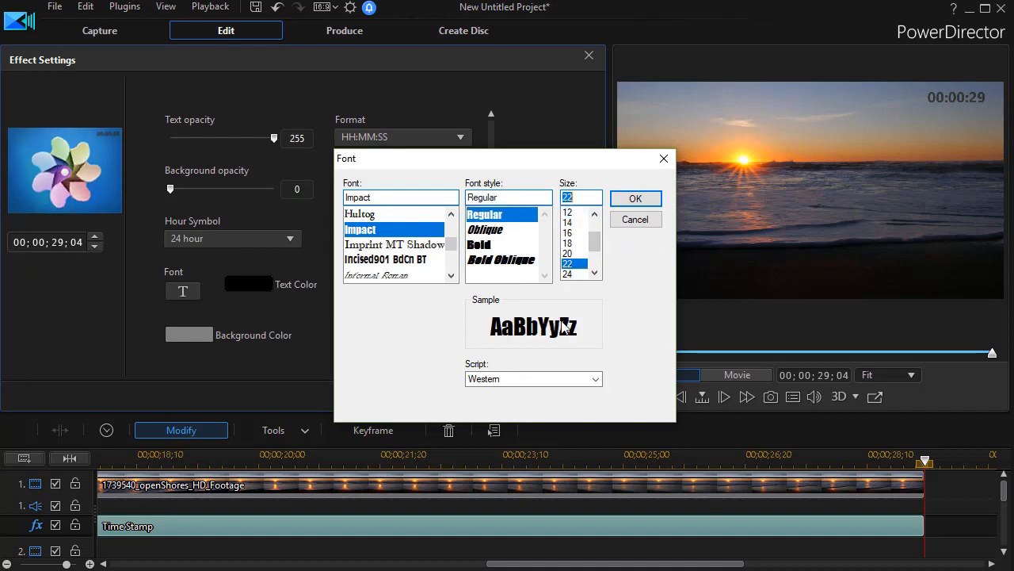
pyautogui.click(630, 199)
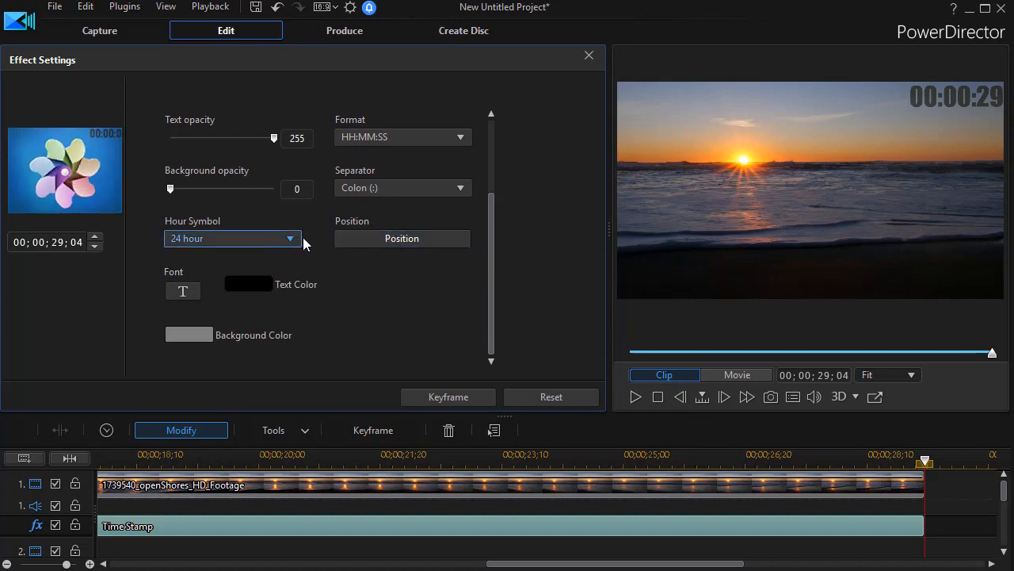
# Reposition the time stamp from the frame's upper-right corner to just above the horizon, right of the sun
pyautogui.click(400, 240)
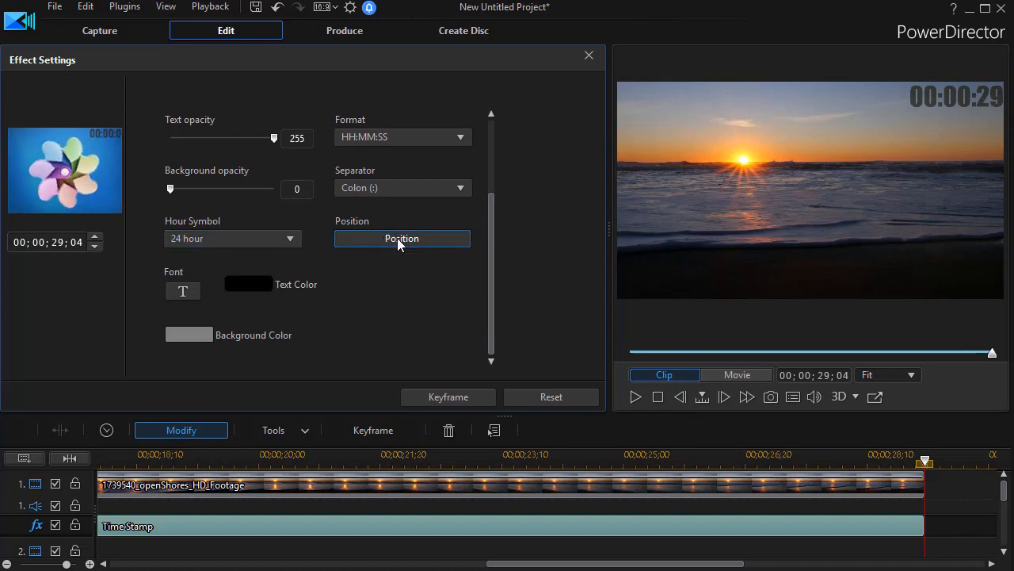
pyautogui.click(398, 242)
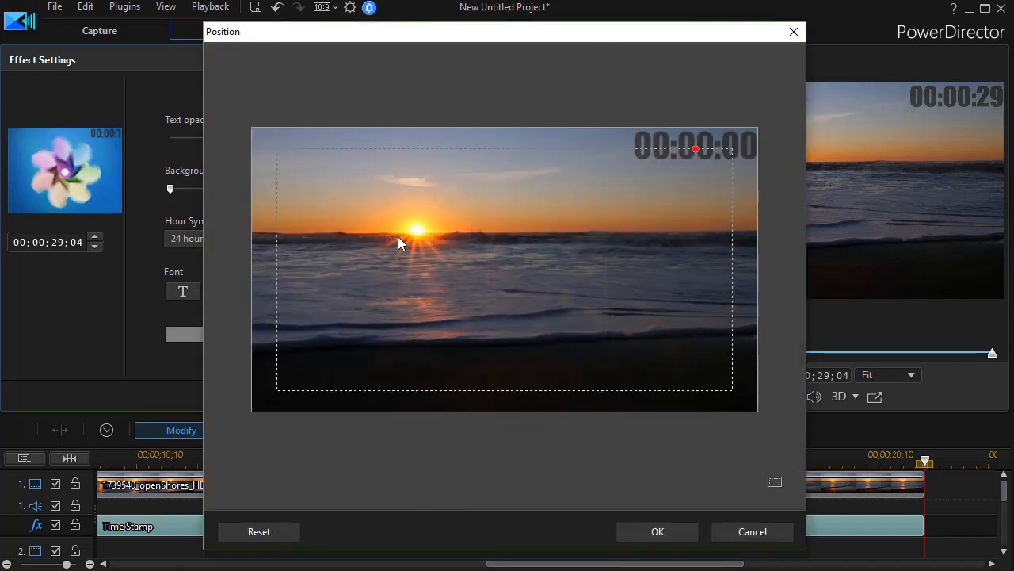
pyautogui.moveTo(695, 156); pyautogui.dragTo(607, 215)
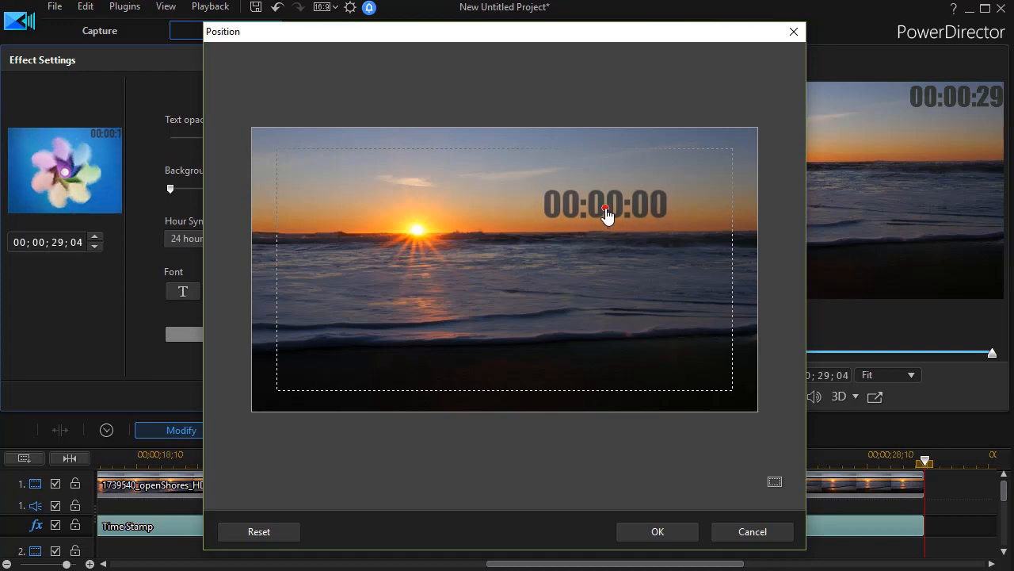
pyautogui.click(668, 534)
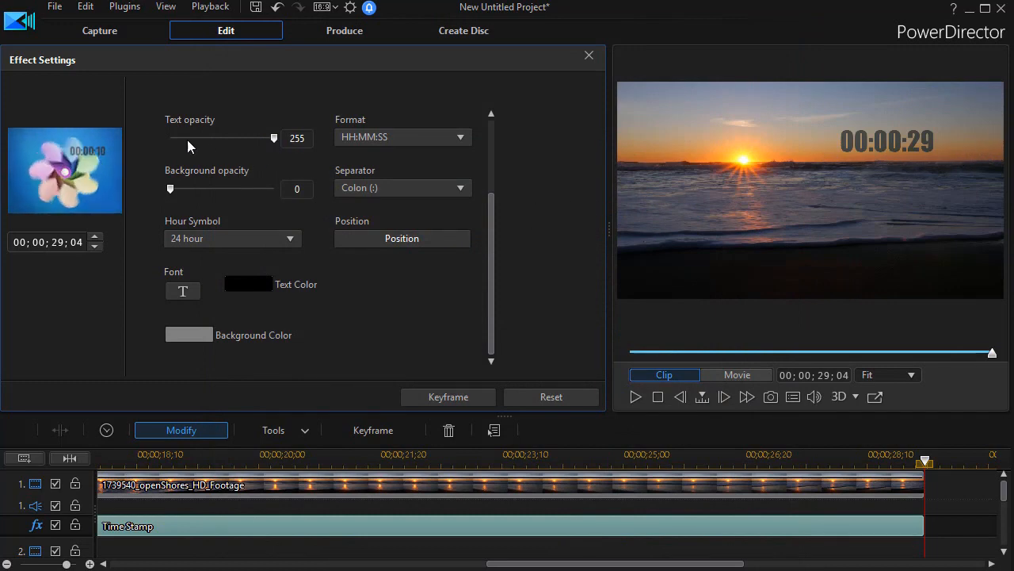
# Enable Reverse time and set the starting timecode to 00:03:00:00 for the time stamp
pyautogui.moveTo(492, 207); pyautogui.dragTo(483, 104)
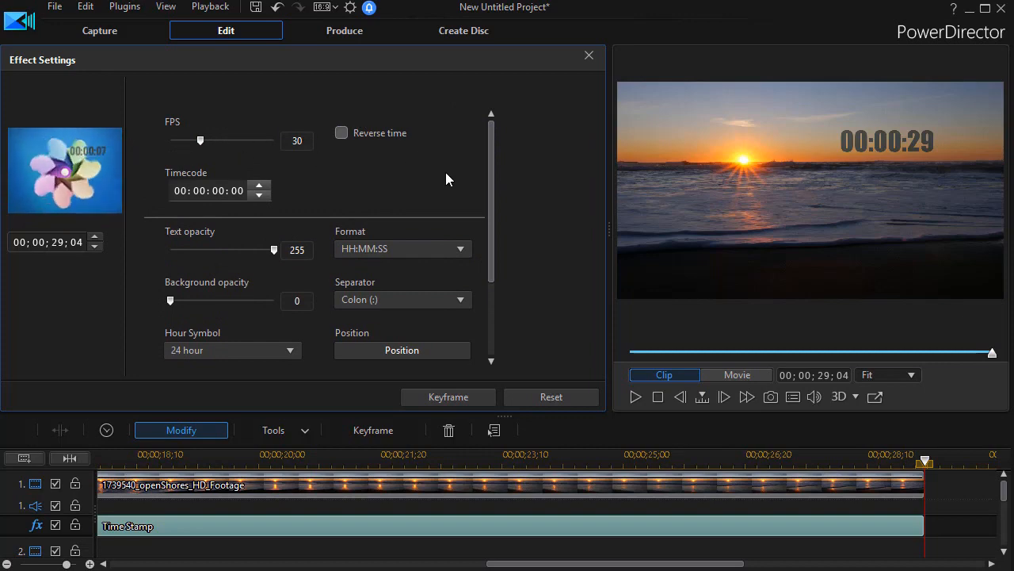
pyautogui.click(343, 134)
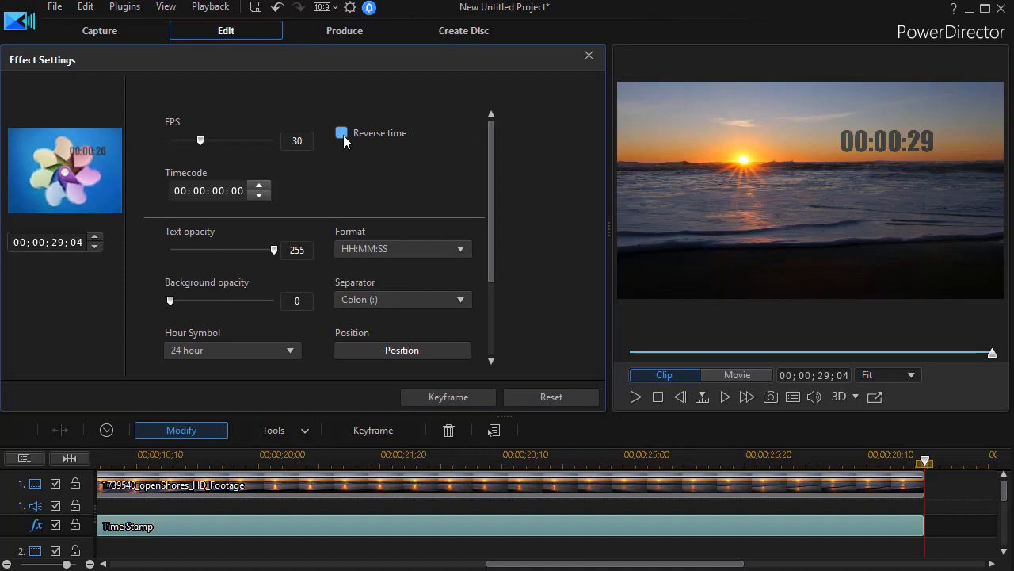
pyautogui.click(342, 135)
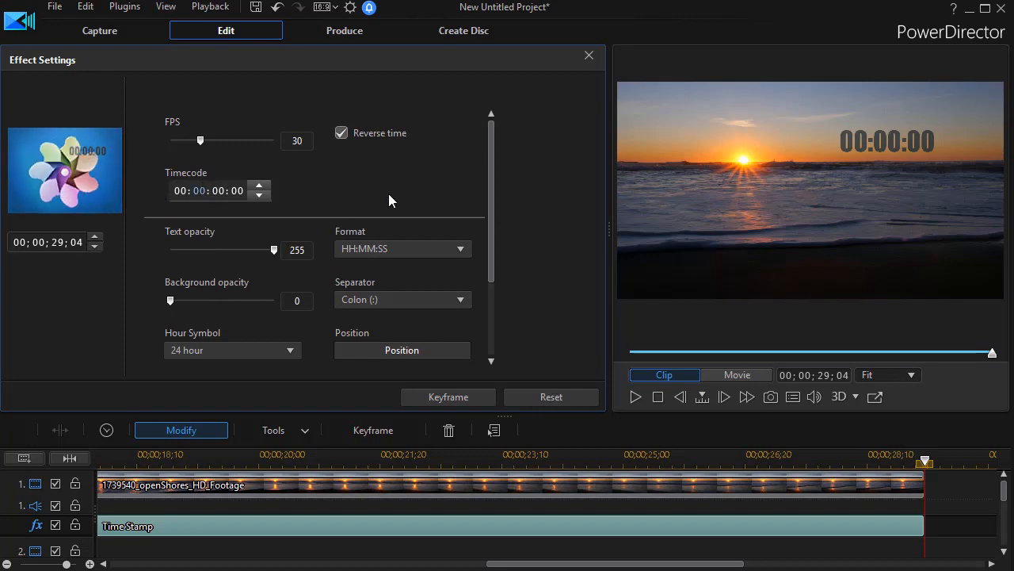
pyautogui.write('3')
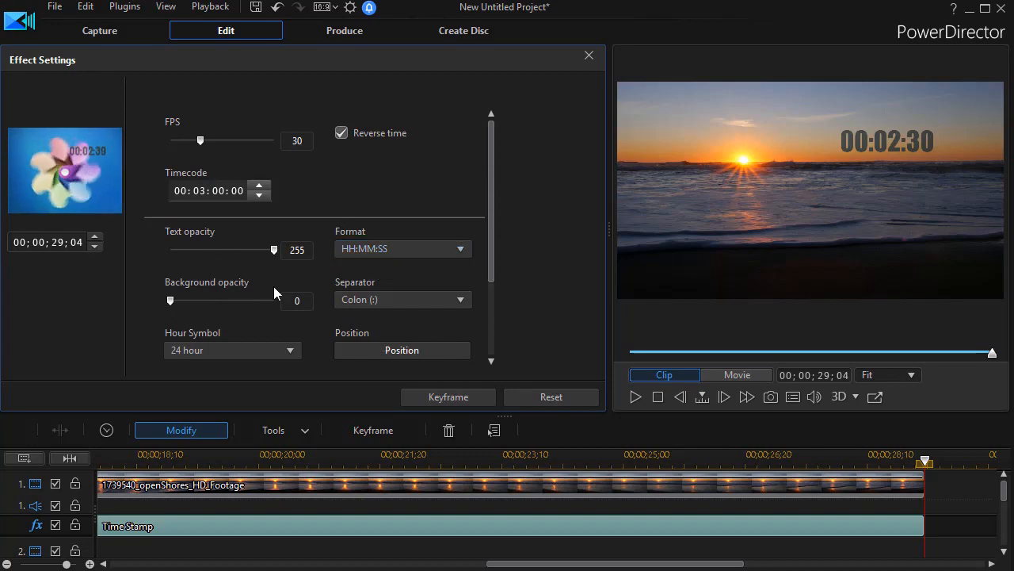
# Change the time stamp's text color to white and close the effect settings
pyautogui.moveTo(491, 249); pyautogui.dragTo(489, 335)
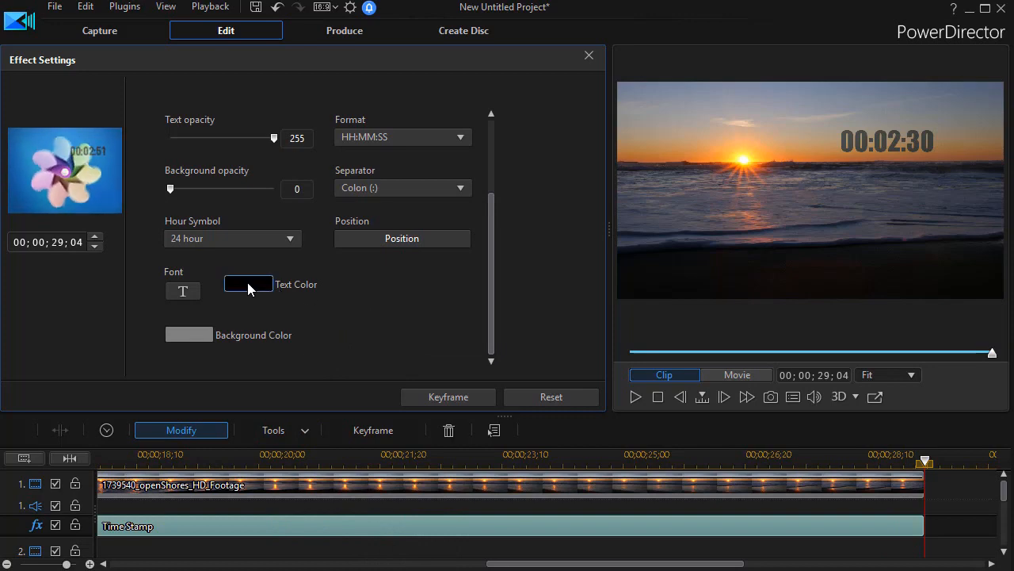
pyautogui.click(243, 284)
pyautogui.click(487, 291)
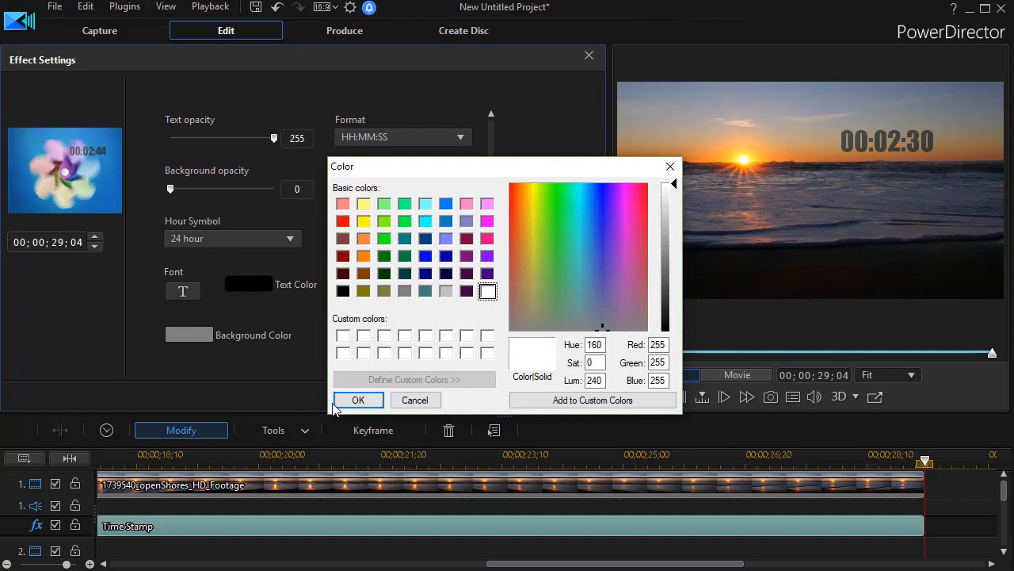
pyautogui.click(359, 399)
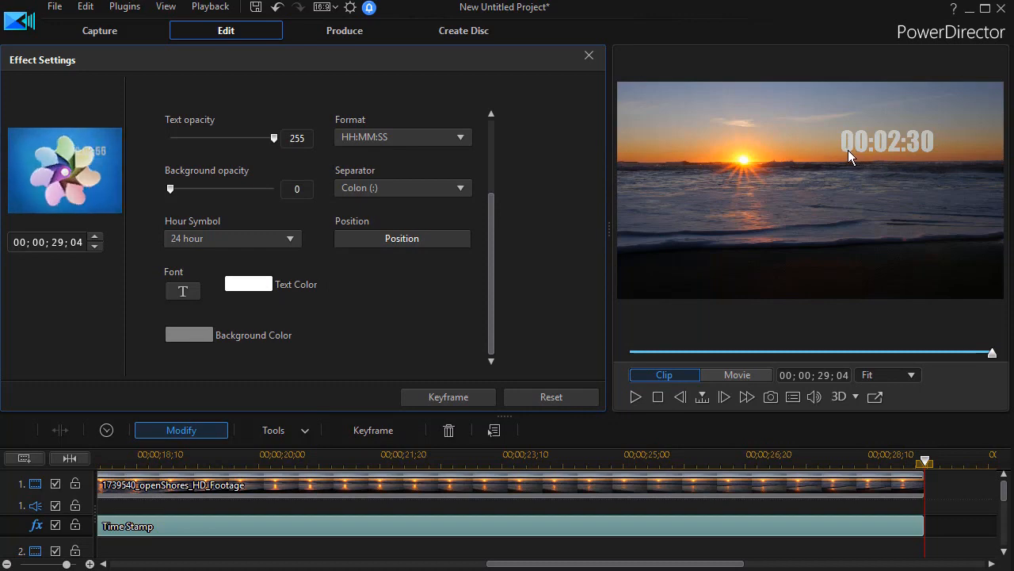
pyautogui.moveTo(489, 258); pyautogui.dragTo(494, 122)
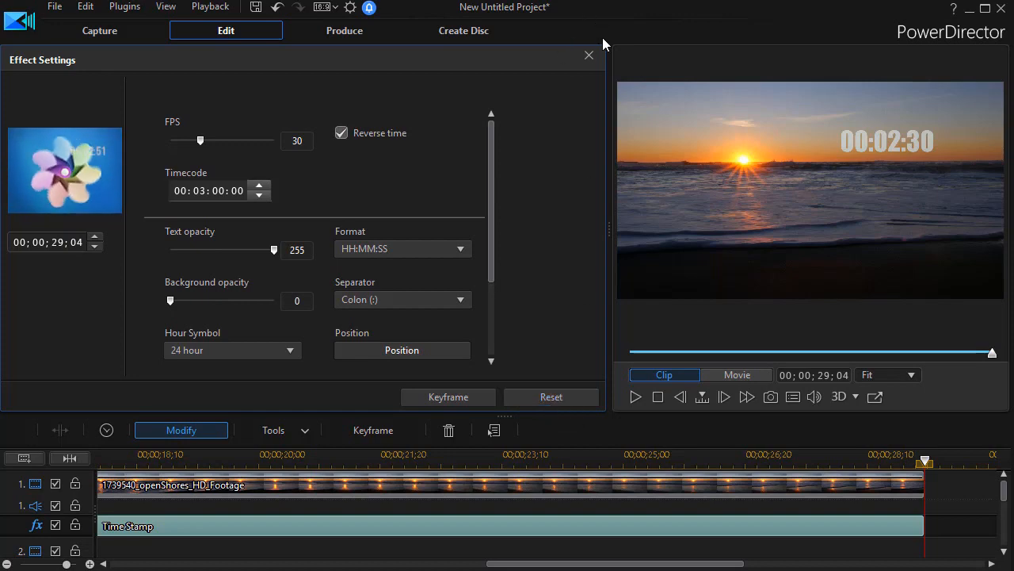
pyautogui.click(590, 58)
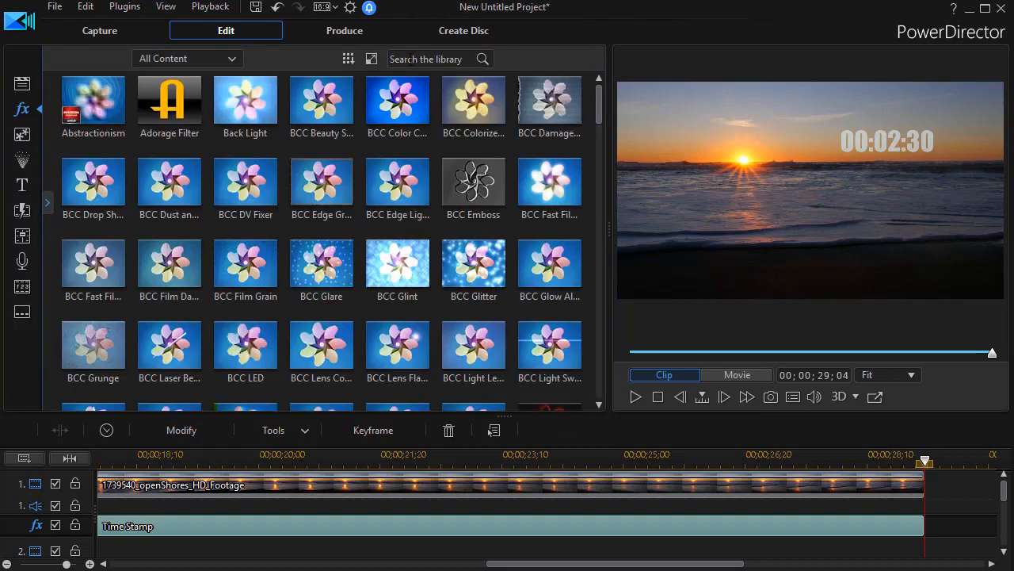
# Enlarge the preview area and play the whole movie from the start to check the countdown
pyautogui.moveTo(611, 234); pyautogui.dragTo(305, 238)
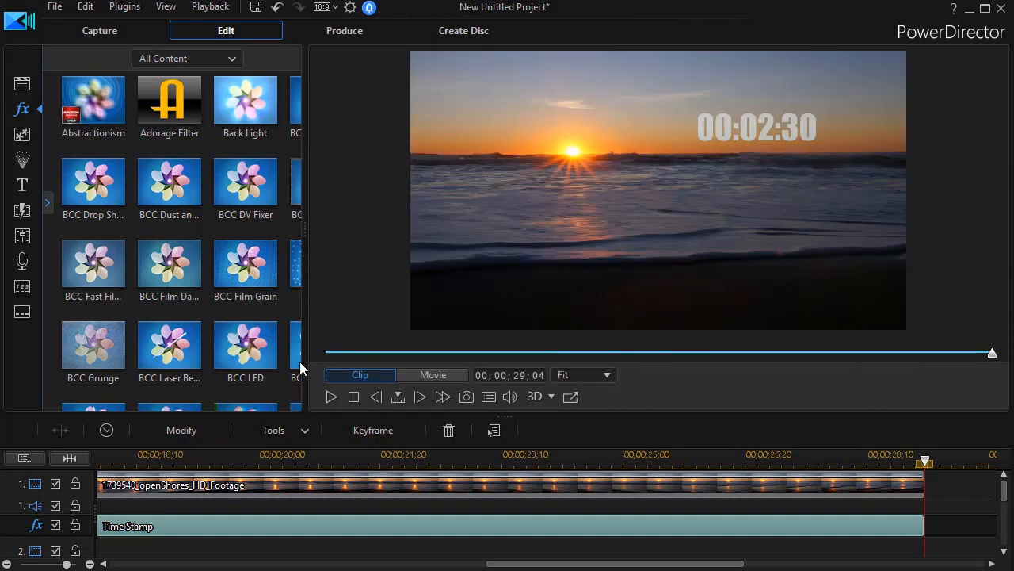
pyautogui.click(419, 376)
pyautogui.click(329, 399)
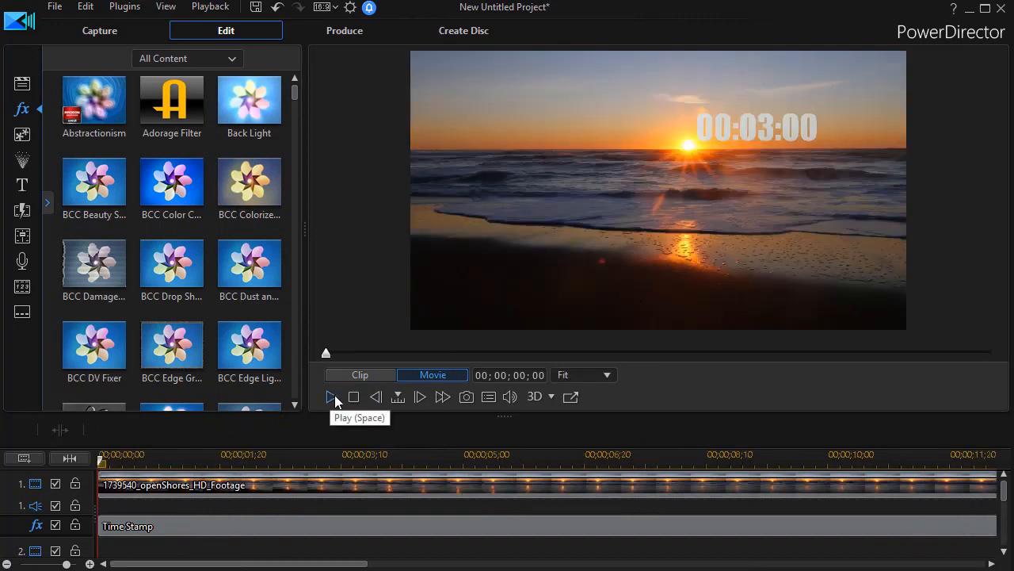
# Preview the countdown, set the Time Stamp effect's separator to Space, and close the effect settings
pyautogui.click(333, 397)
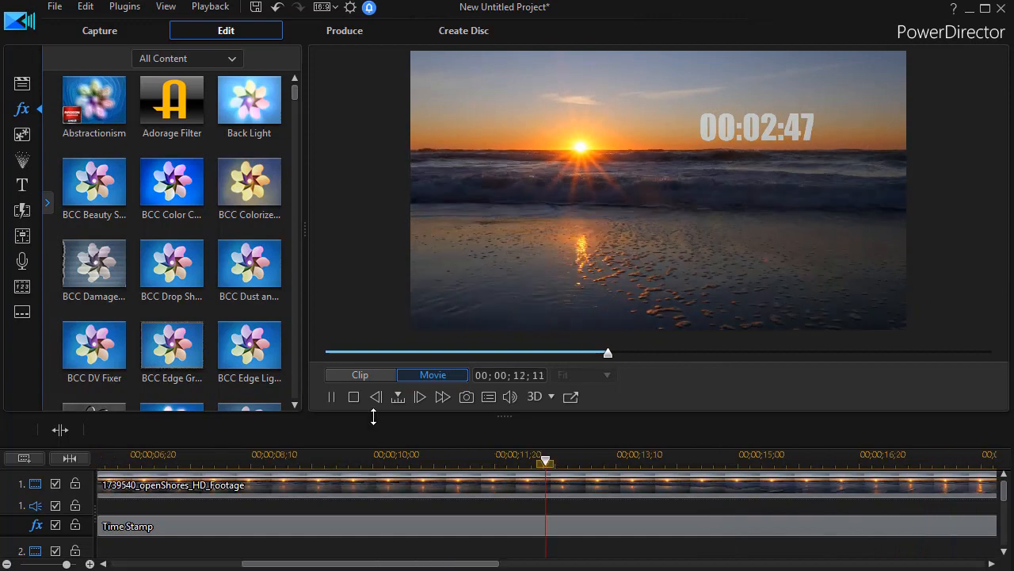
pyautogui.click(332, 397)
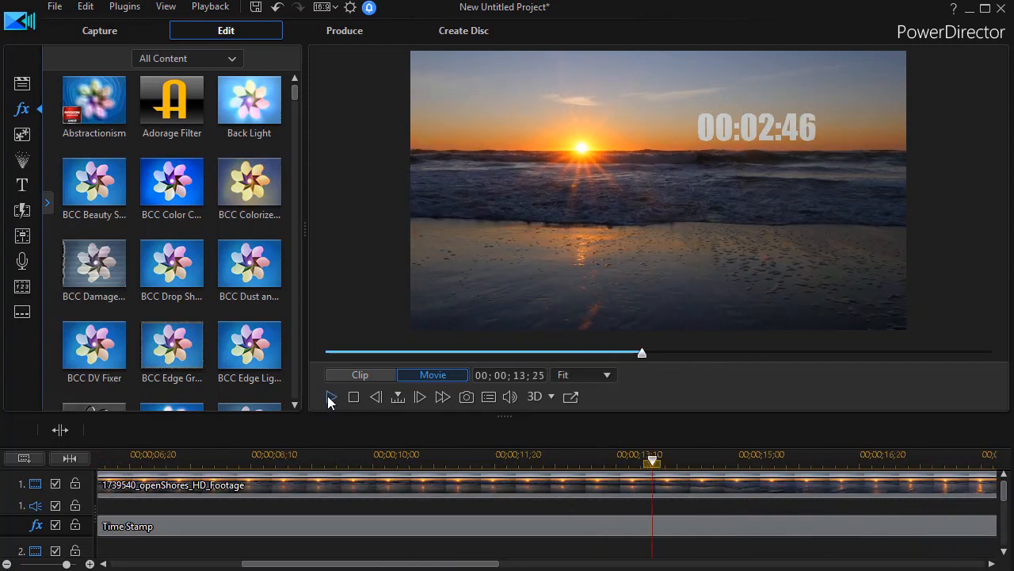
pyautogui.click(229, 527)
pyautogui.click(173, 432)
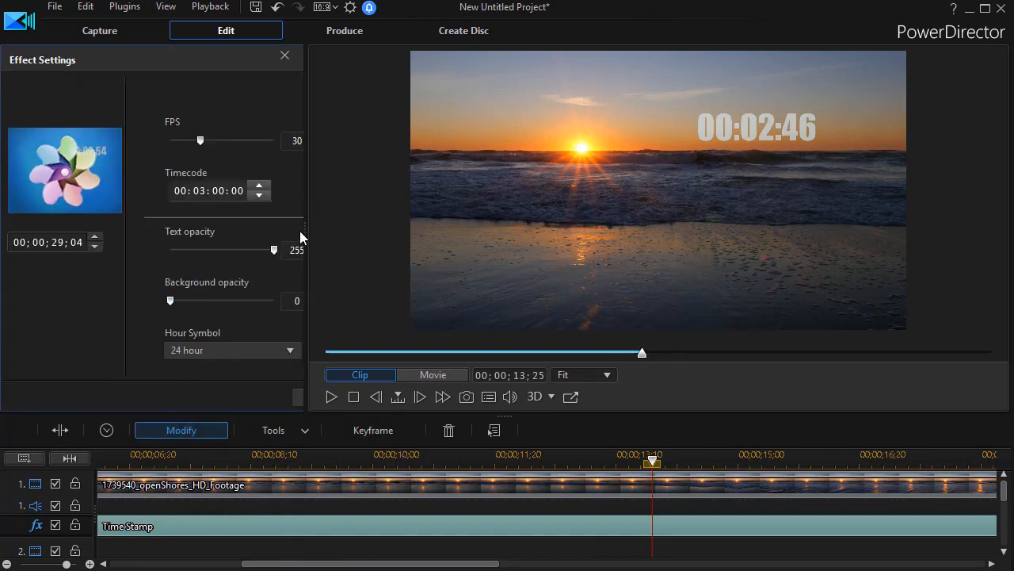
pyautogui.moveTo(304, 231); pyautogui.dragTo(560, 225)
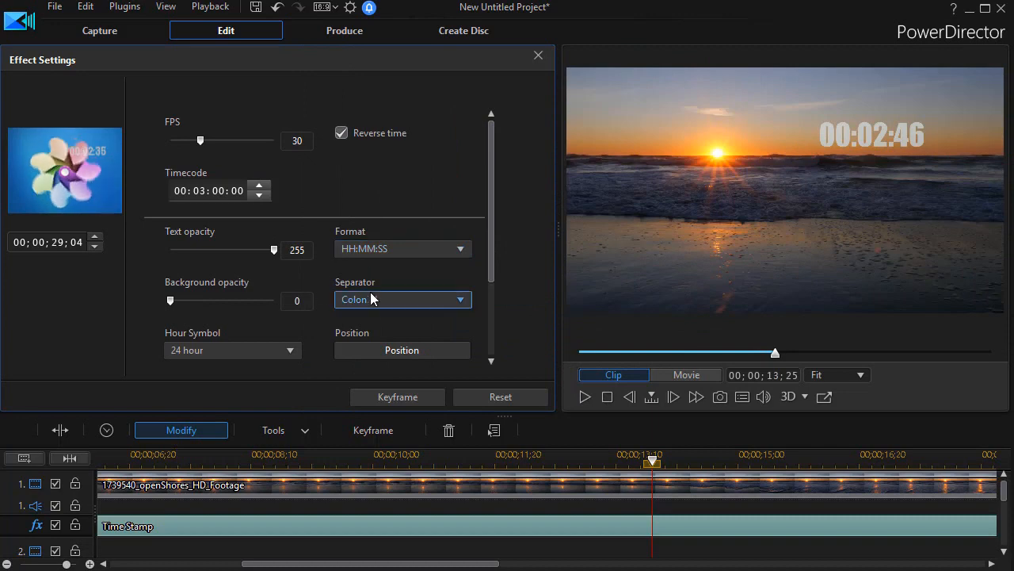
pyautogui.click(463, 299)
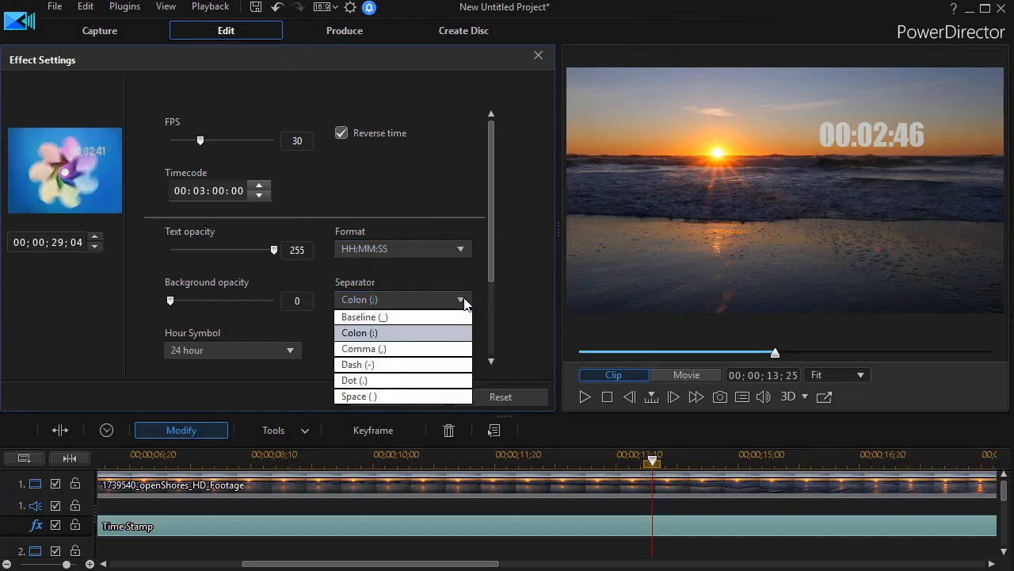
pyautogui.click(393, 396)
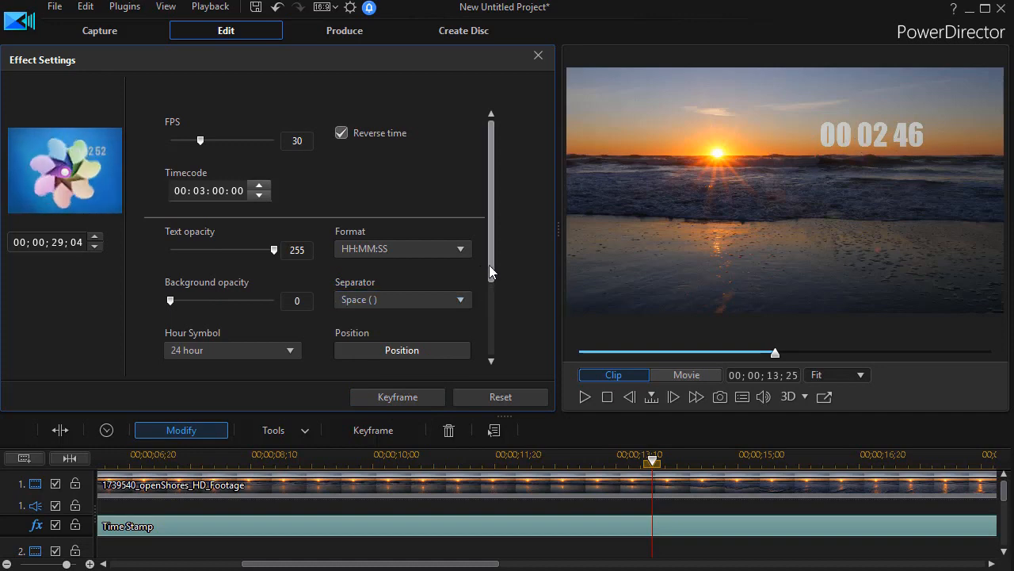
pyautogui.click(539, 57)
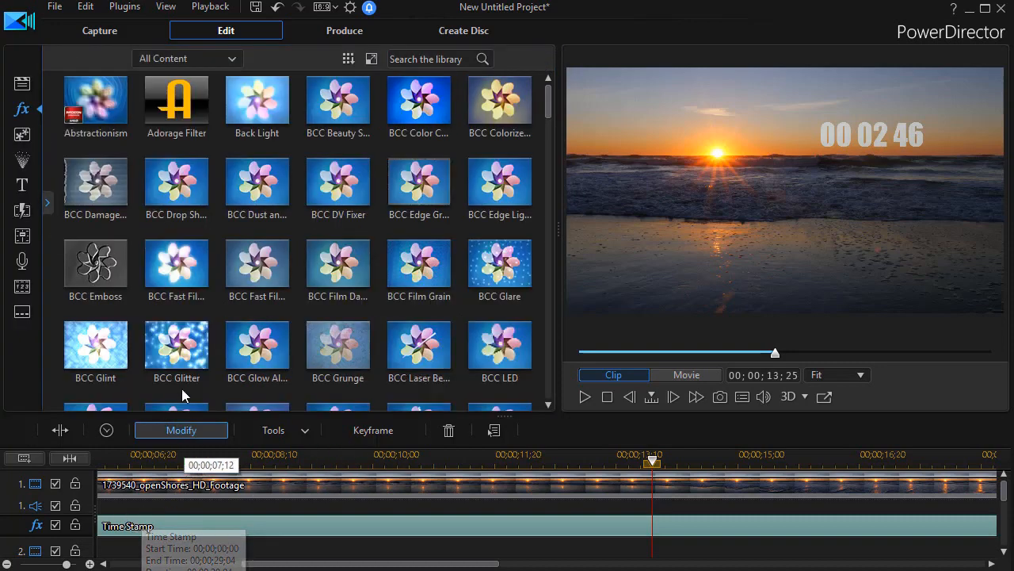
# Place a second copy of the 1739540_openShores_HD_Footage clip at the start of video track 2
pyautogui.click(212, 489)
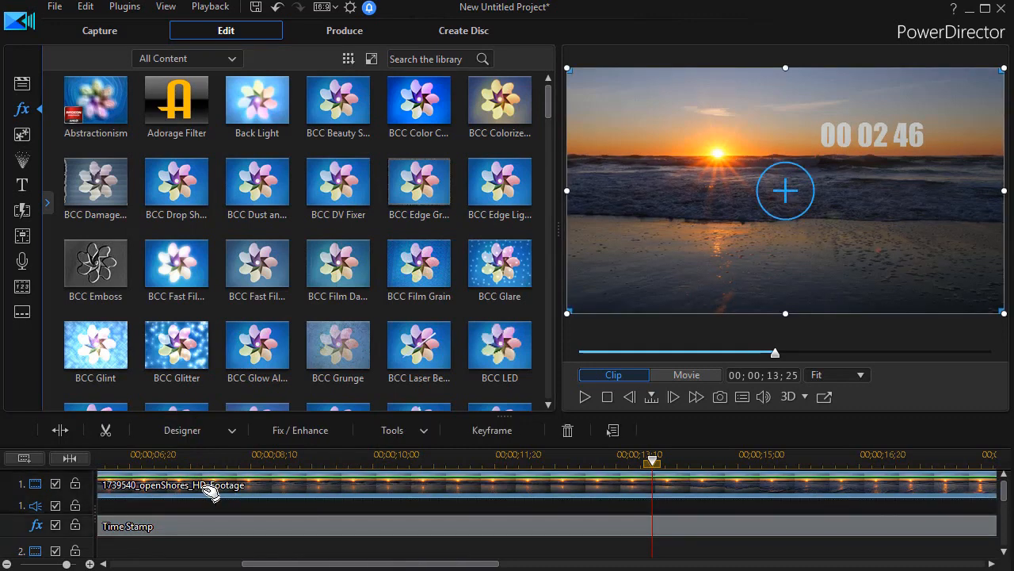
pyautogui.click(22, 82)
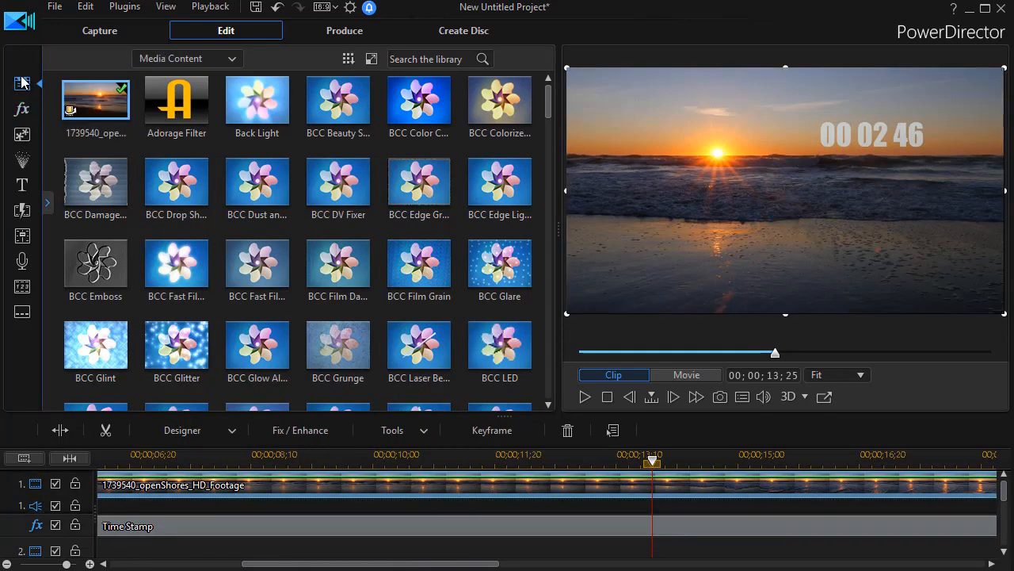
pyautogui.click(108, 116)
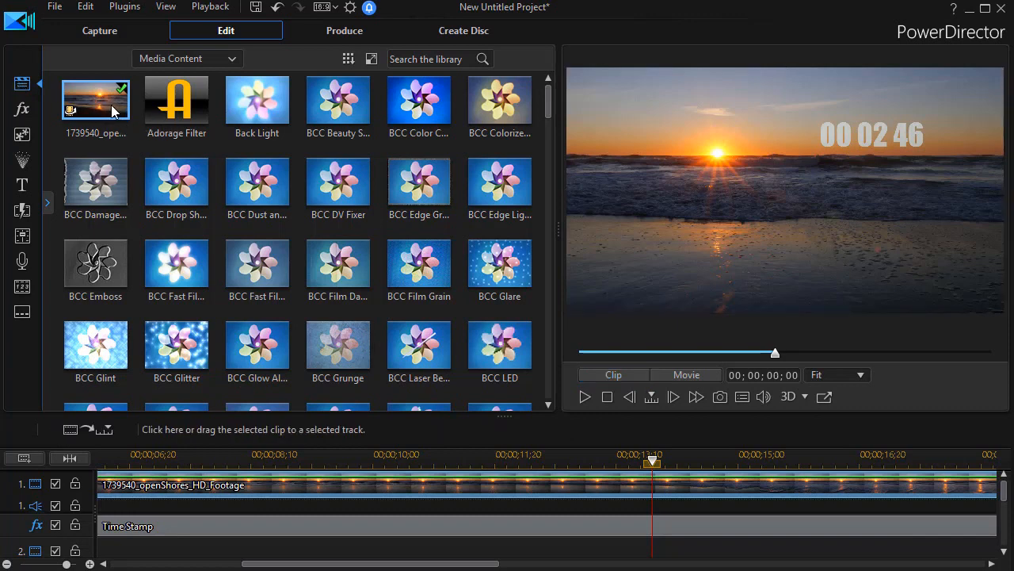
pyautogui.click(111, 111)
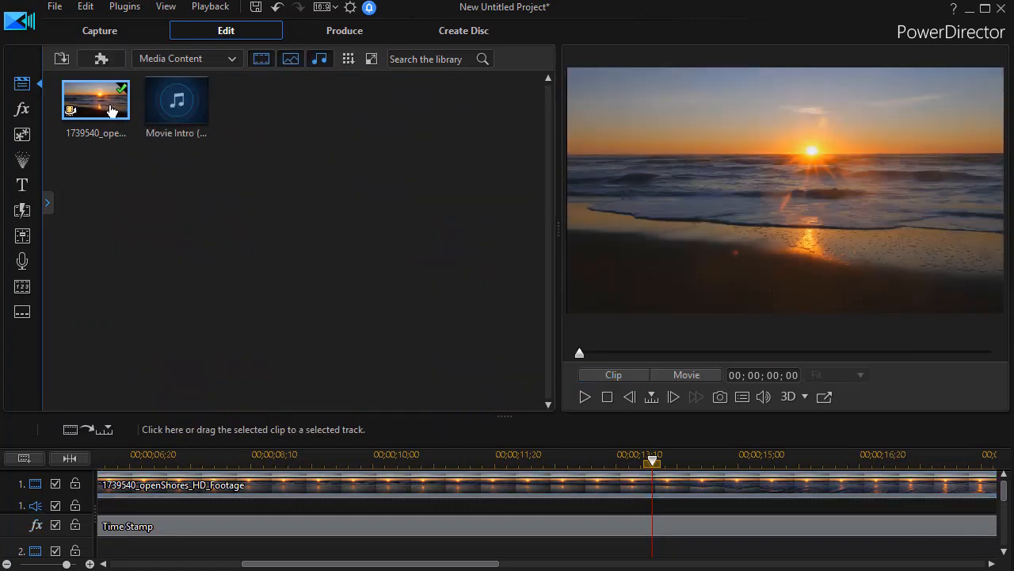
pyautogui.moveTo(98, 104); pyautogui.dragTo(115, 510)
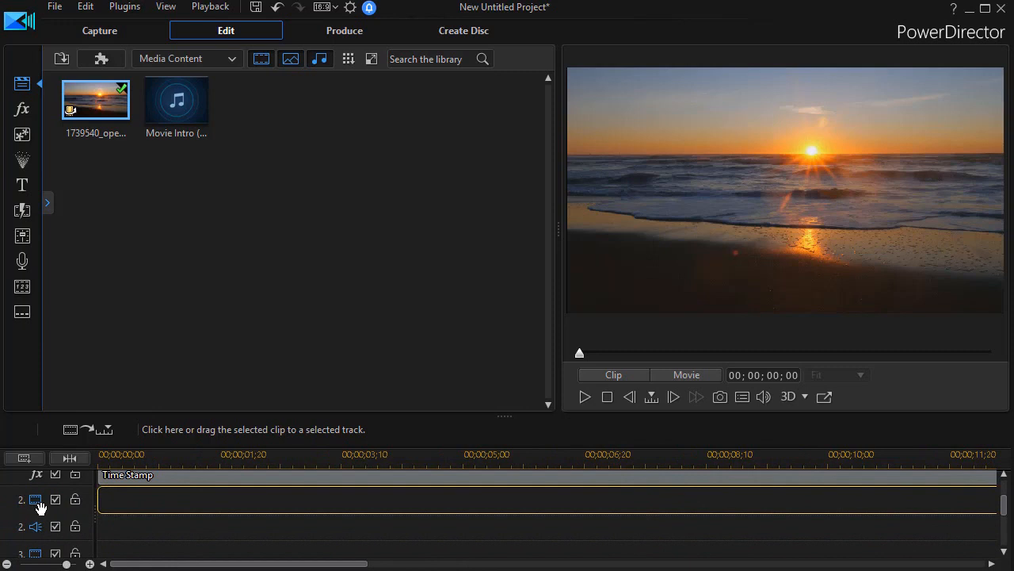
pyautogui.moveTo(39, 507); pyautogui.dragTo(147, 508)
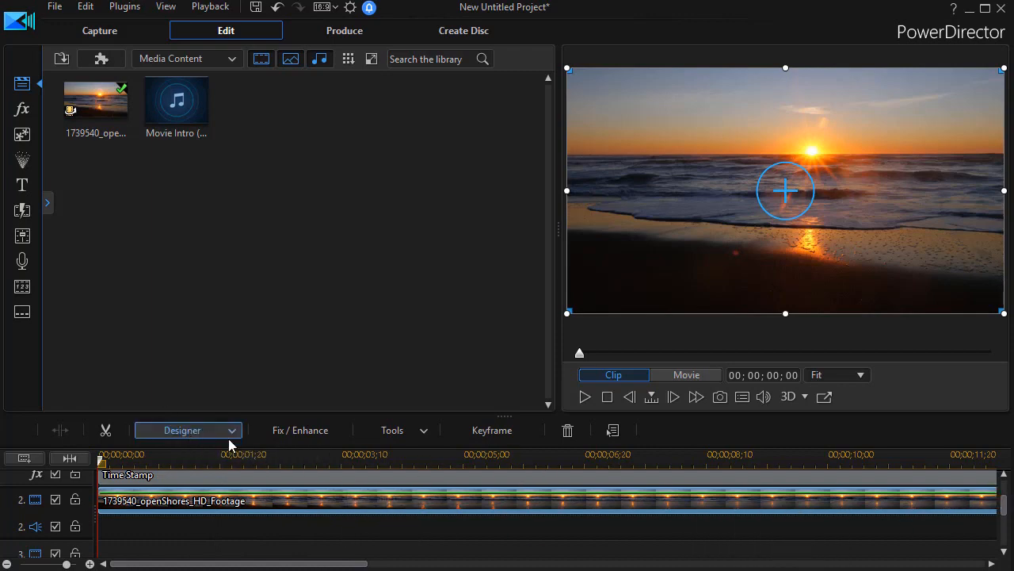
# Open the track 2 clip in the Mask Designer at 00;00;01;11 and apply the plain rectangle mask
pyautogui.click(198, 462)
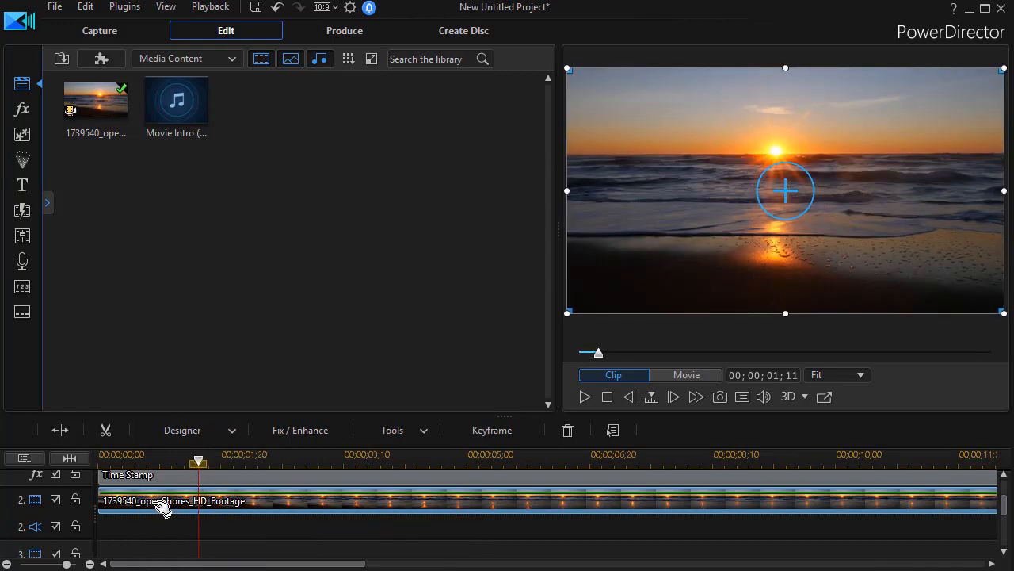
pyautogui.click(177, 431)
pyautogui.click(187, 470)
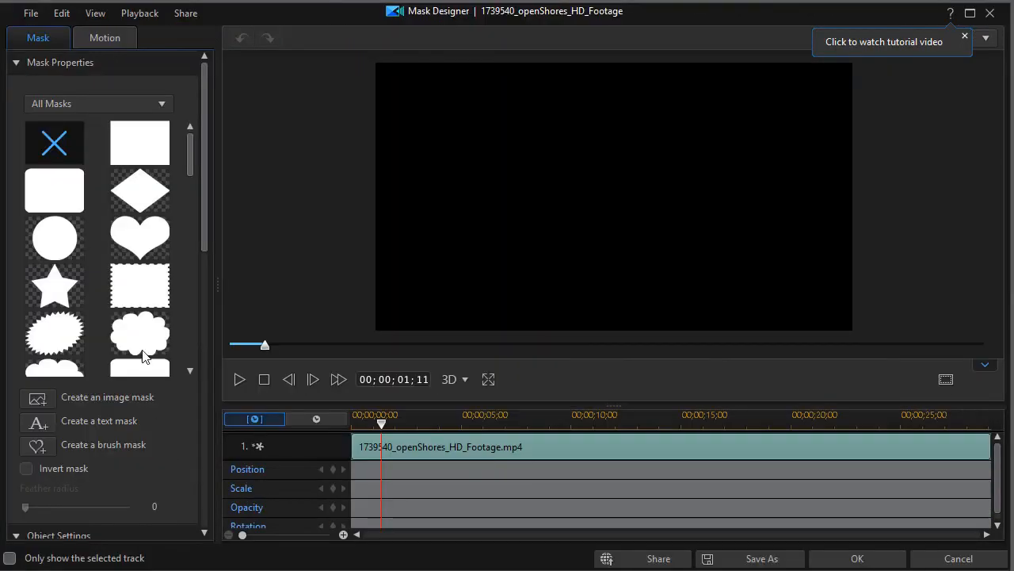
pyautogui.click(137, 148)
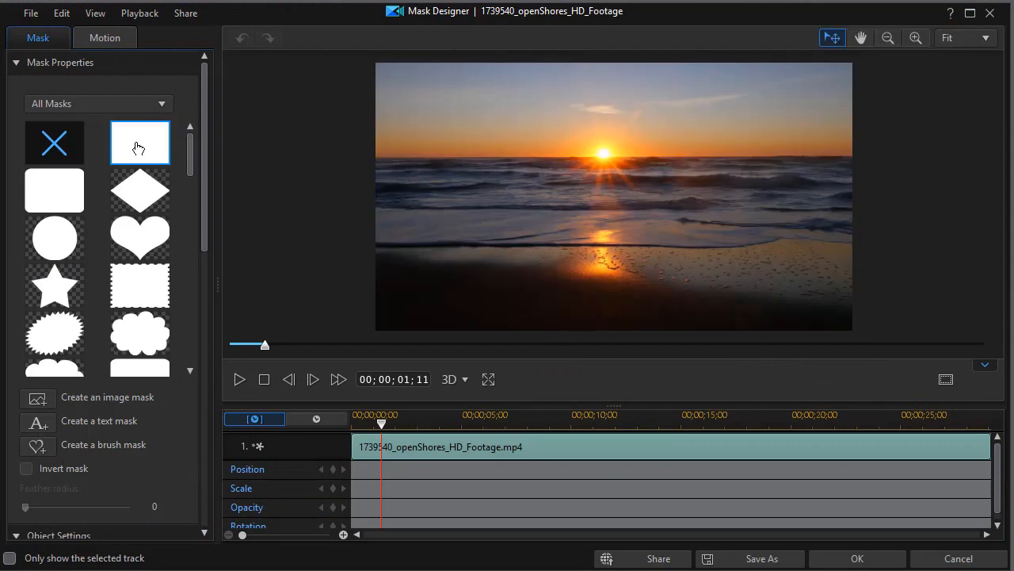
pyautogui.click(139, 149)
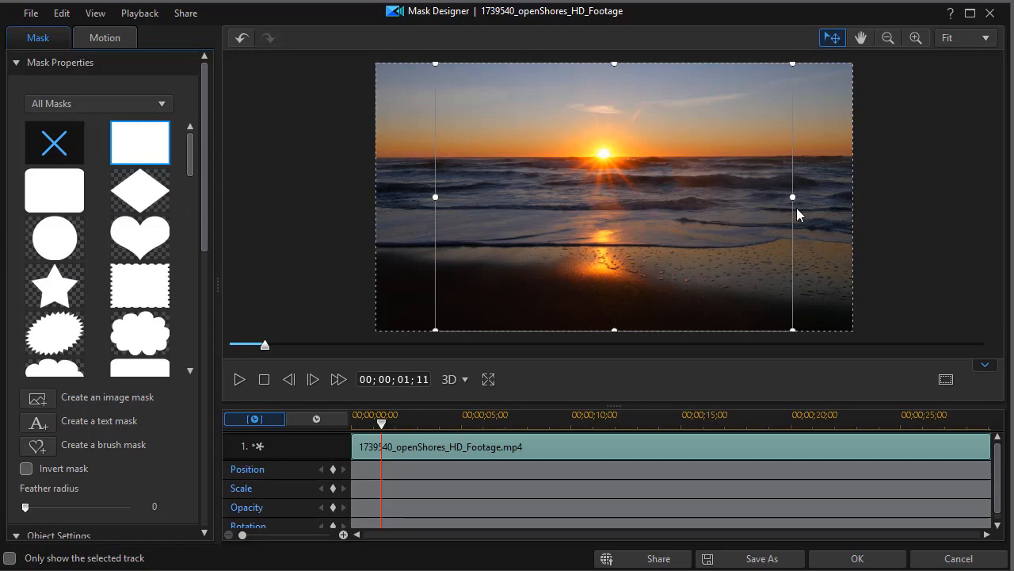
# Shrink the rectangle mask to about 0.268 wide by 0.222 high, position it over the timer's hour digits, and apply it
pyautogui.moveTo(795, 197); pyautogui.dragTo(674, 166)
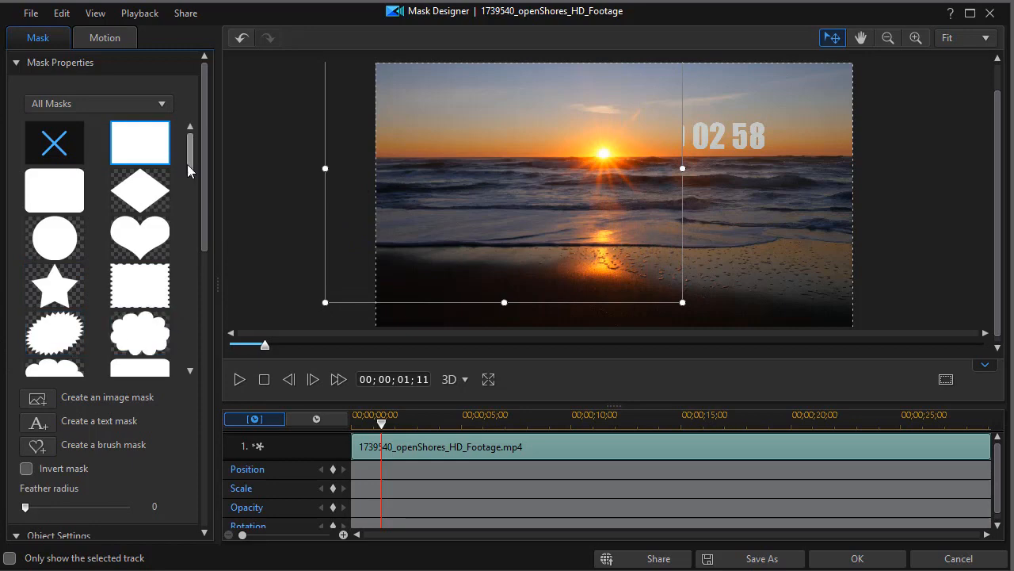
pyautogui.moveTo(202, 222); pyautogui.dragTo(189, 419)
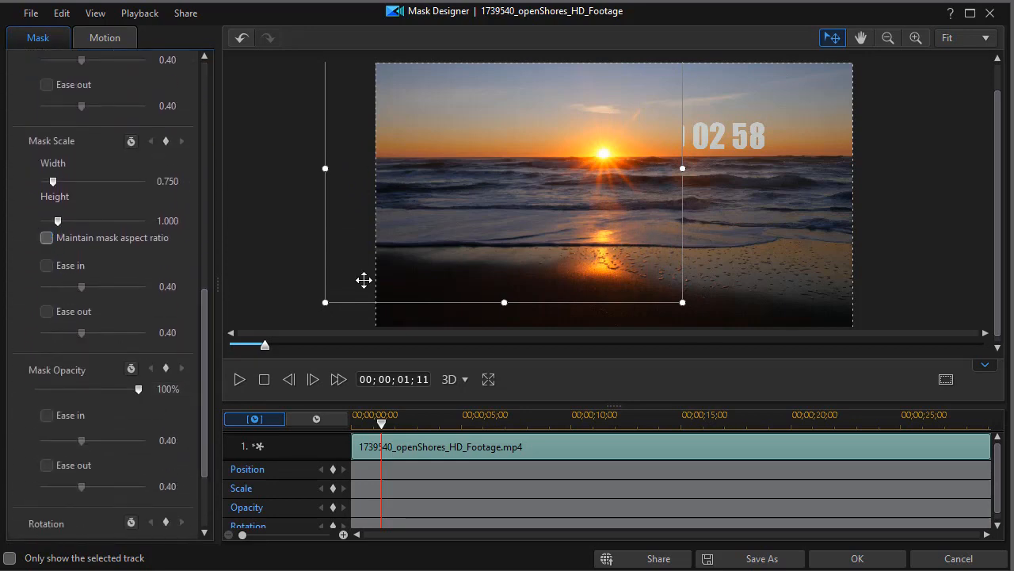
pyautogui.moveTo(504, 300); pyautogui.dragTo(505, 188)
pyautogui.moveTo(324, 111); pyautogui.dragTo(556, 143)
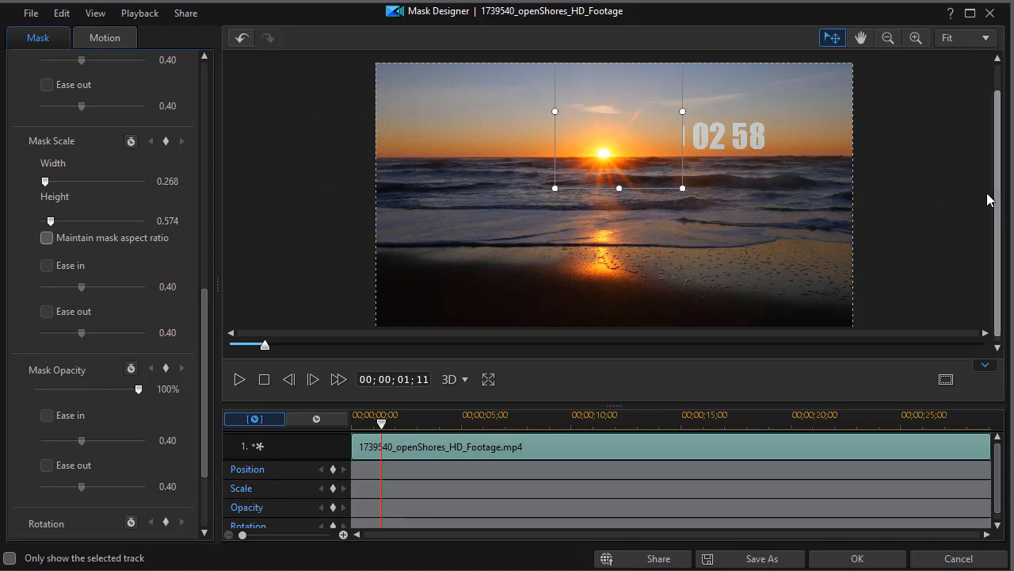
pyautogui.scroll(1, 997, 196)
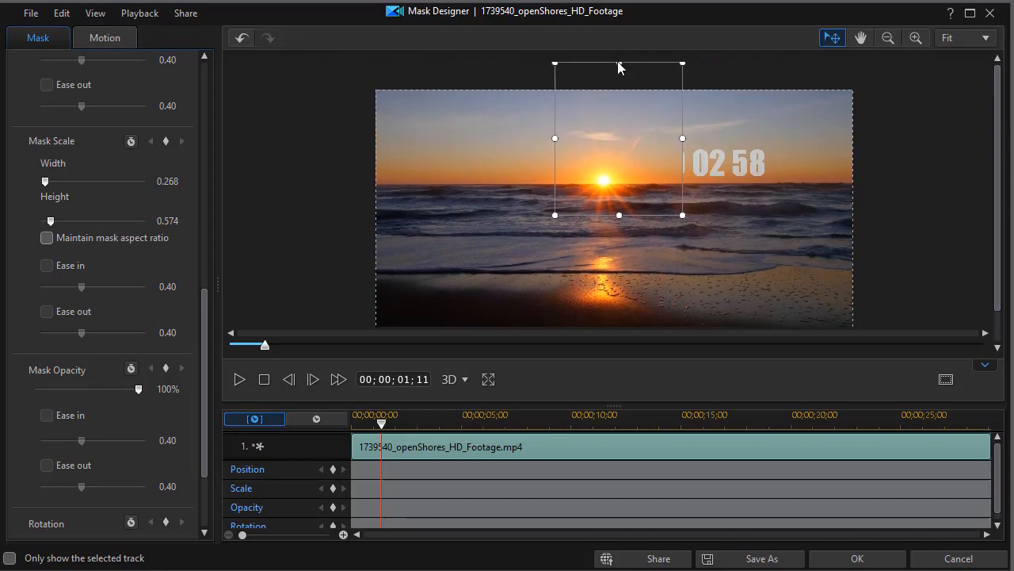
pyautogui.moveTo(622, 63); pyautogui.dragTo(633, 130)
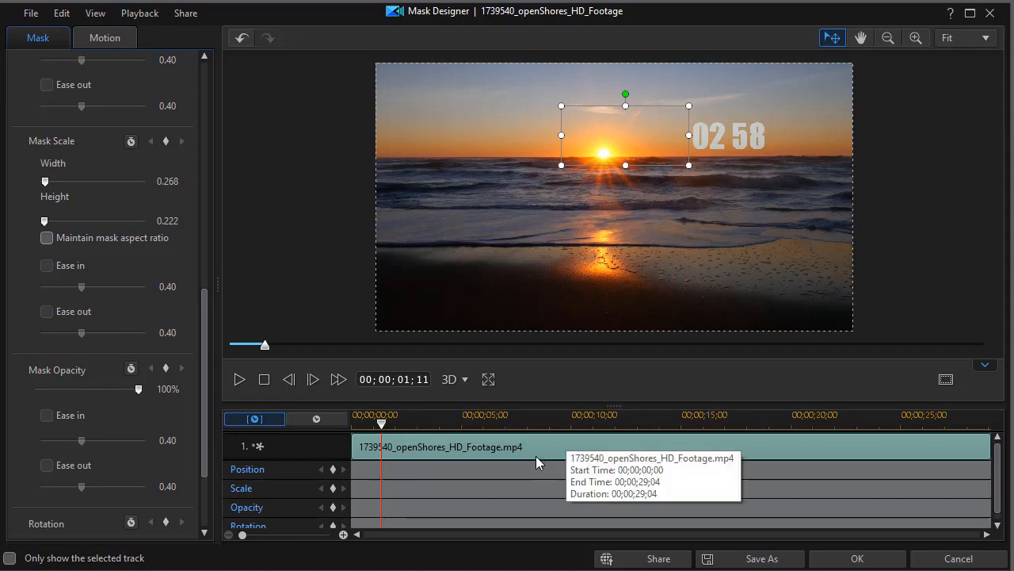
pyautogui.click(876, 559)
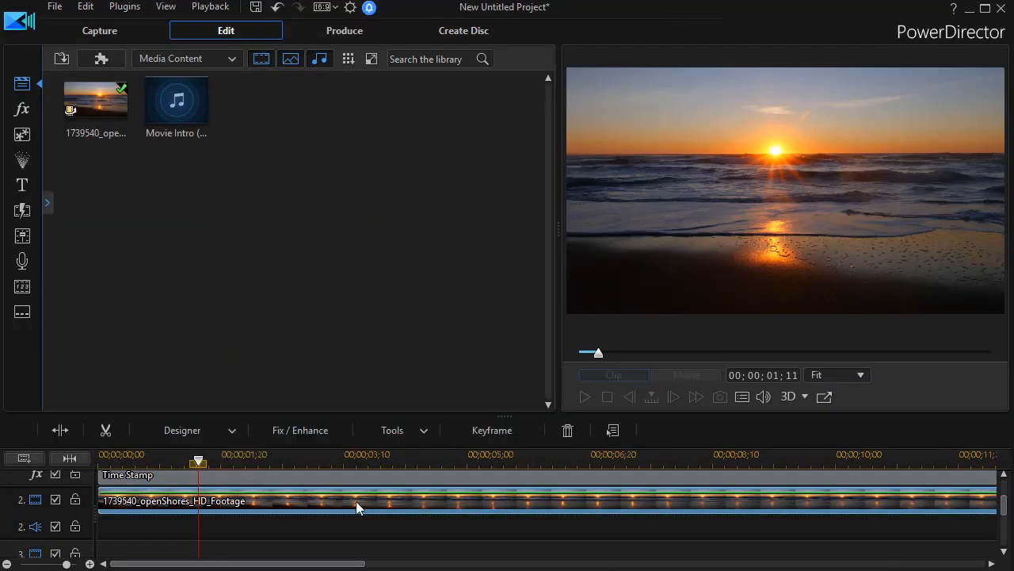
# Play the movie to check the countdown with the hour digits masked, and pause near 24 seconds
pyautogui.click(835, 149)
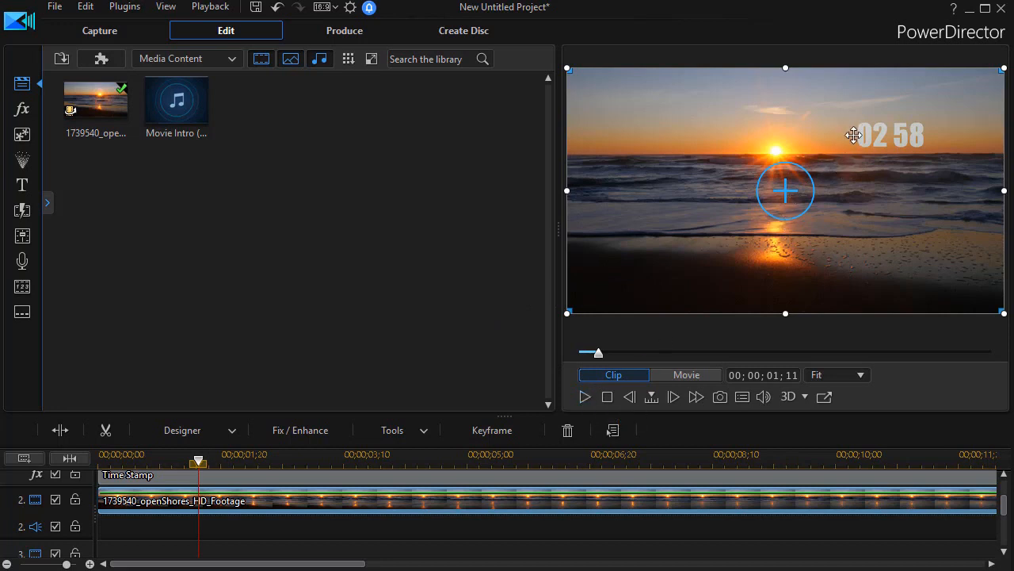
pyautogui.click(587, 396)
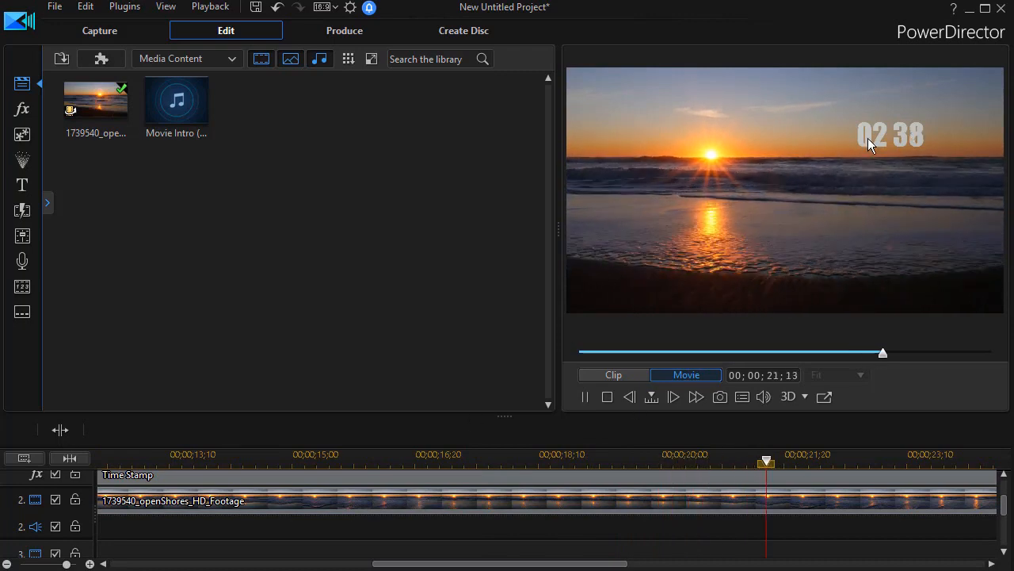
pyautogui.click(586, 398)
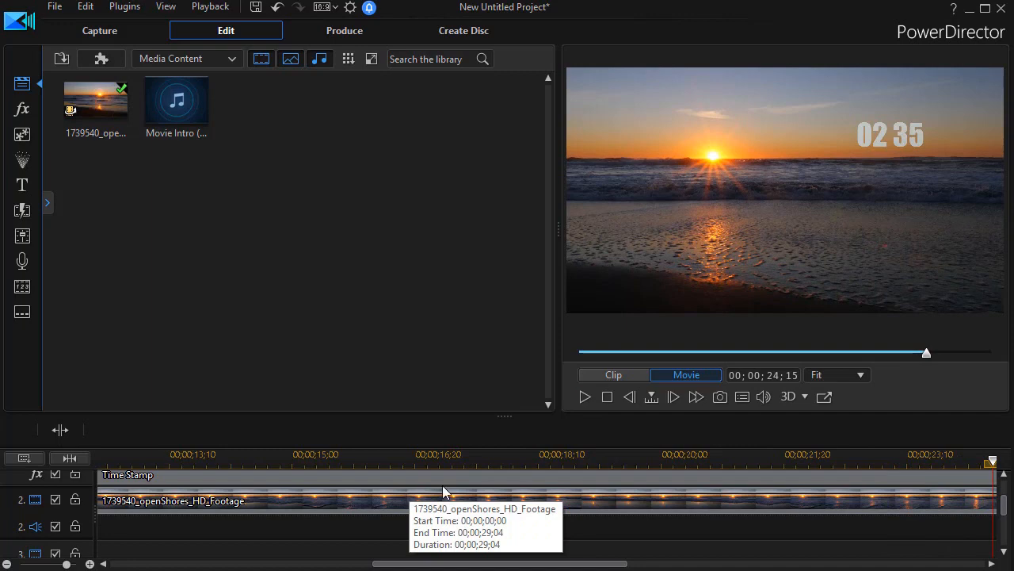
# Shift the track 2 clip's mask to the right over the leading zero of the minutes and apply it
pyautogui.click(381, 499)
pyautogui.click(191, 430)
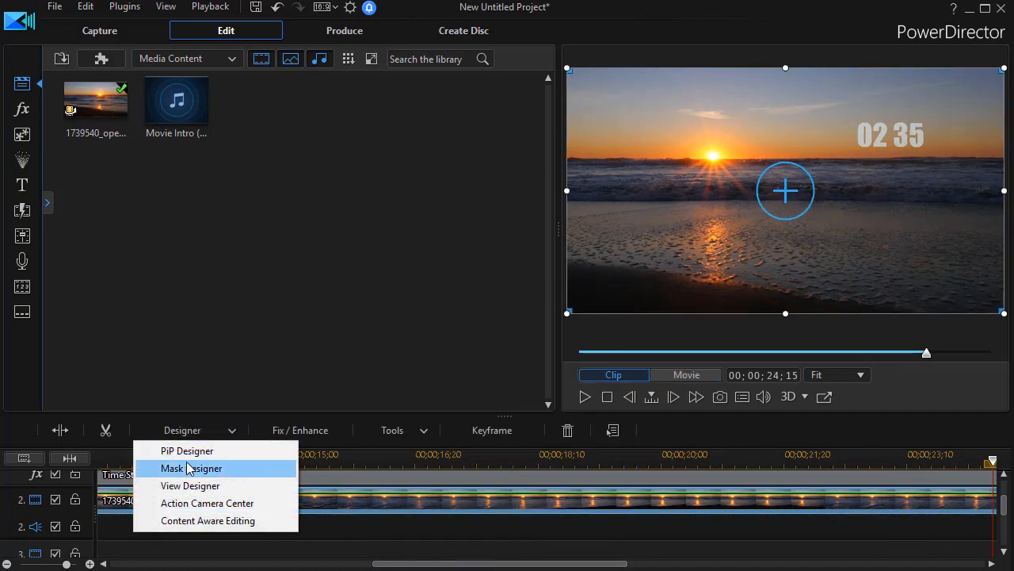
pyautogui.click(191, 468)
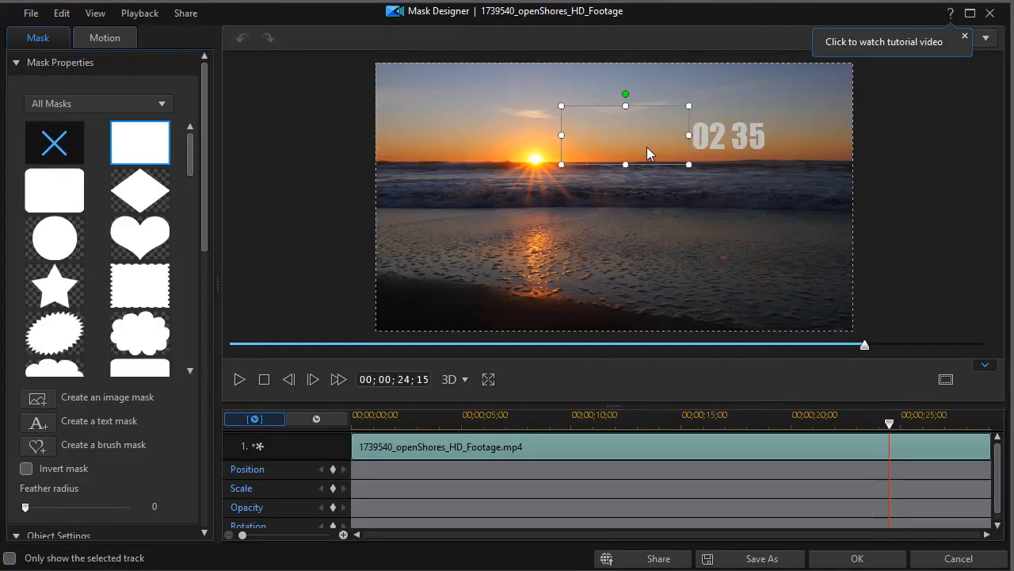
pyautogui.moveTo(623, 130); pyautogui.dragTo(641, 129)
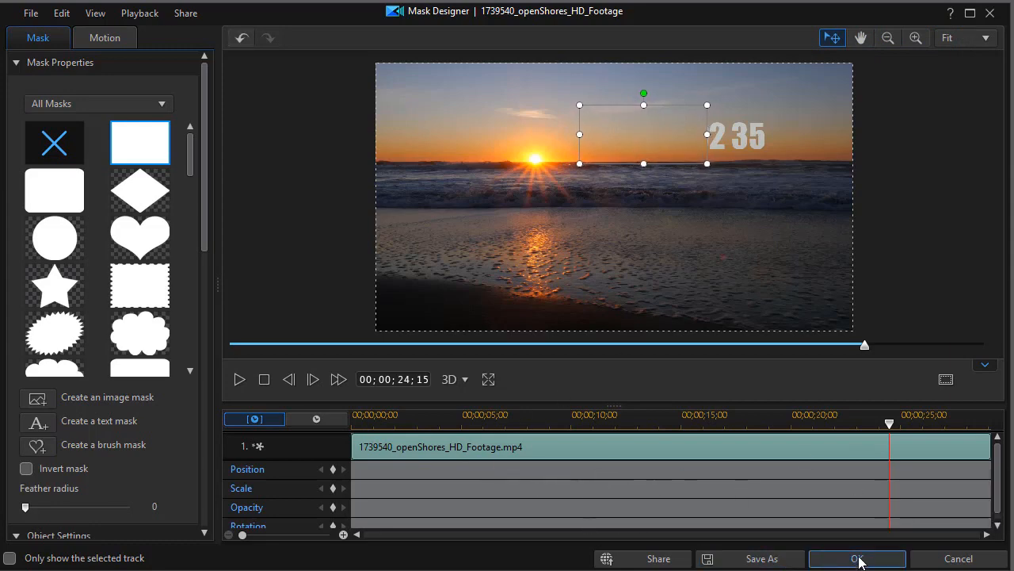
pyautogui.click(857, 558)
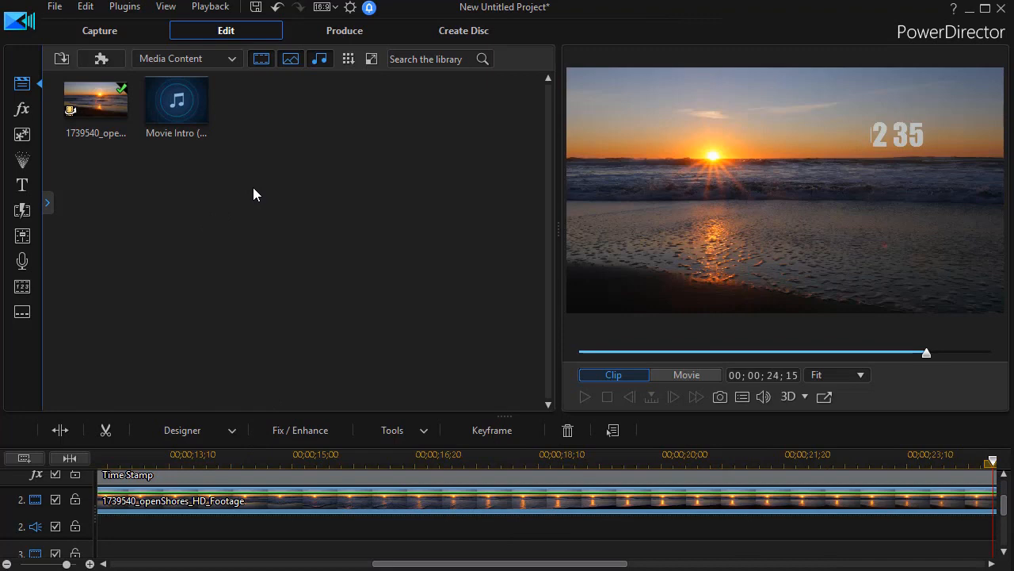
# Play the movie from the start to check the countdown with the leading minutes digit masked
pyautogui.click(874, 137)
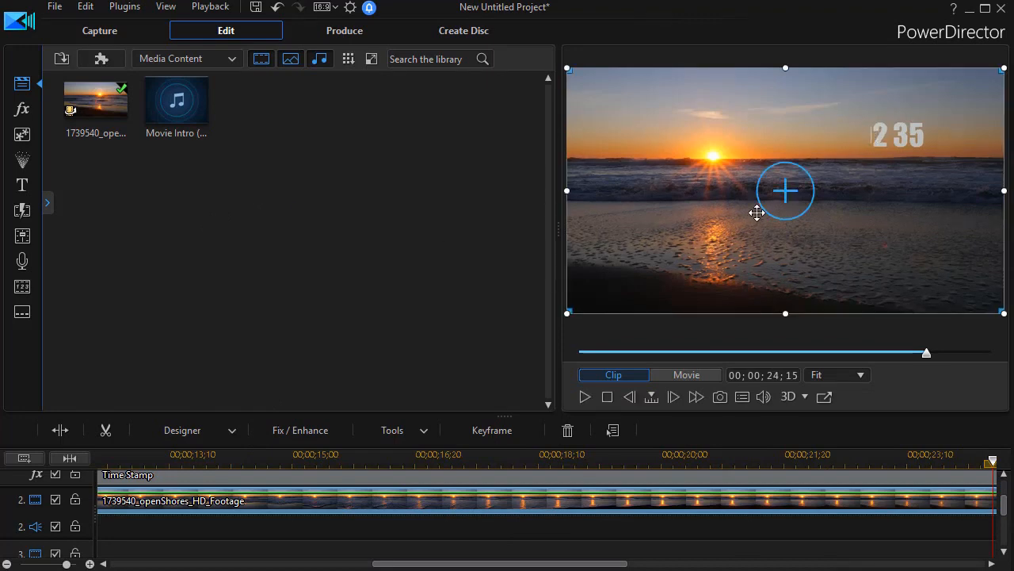
pyautogui.click(584, 397)
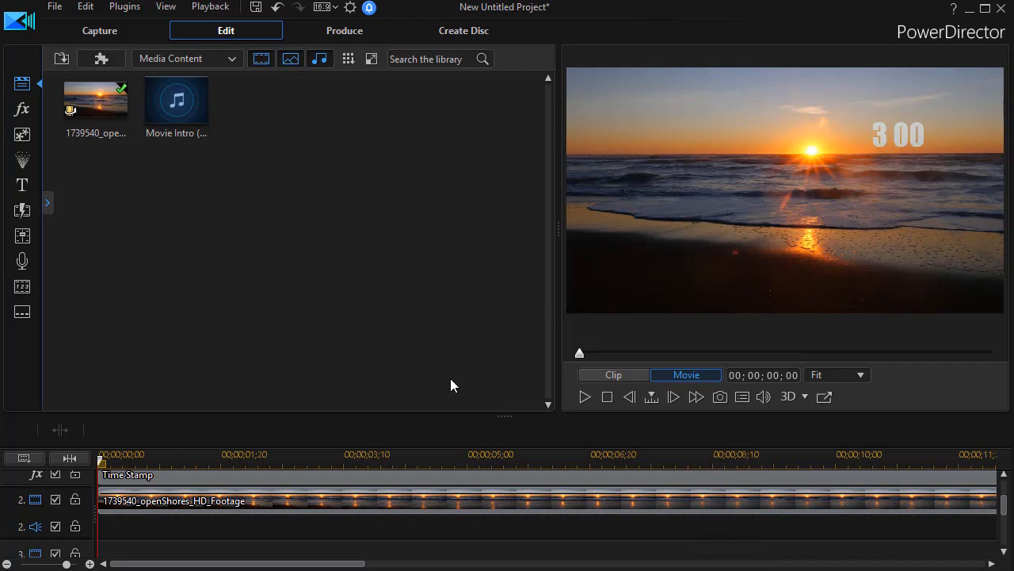
pyautogui.click(585, 396)
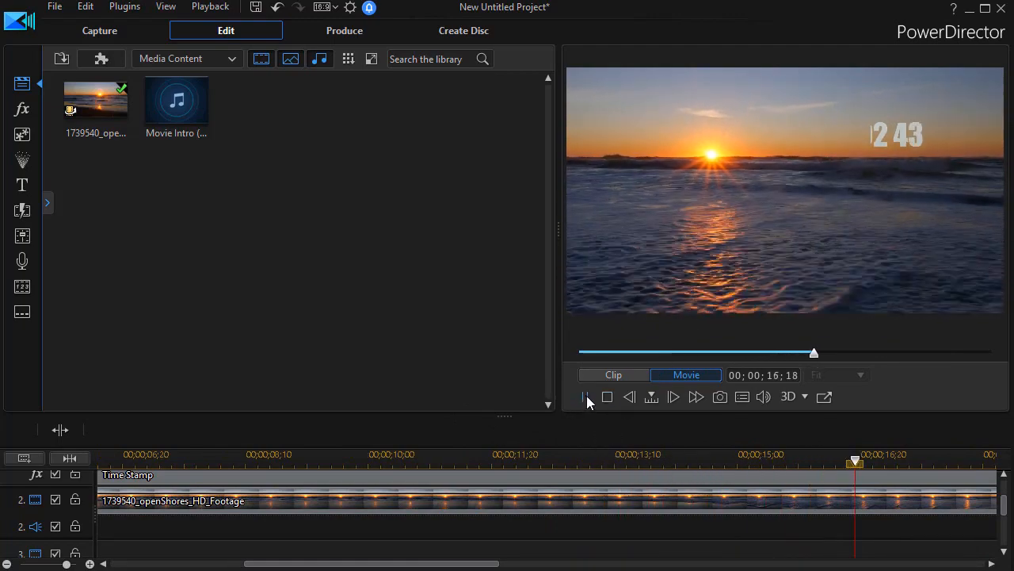
# Move the track 2 clip's mask back left to cover only the hour digits and apply it
pyautogui.click(429, 485)
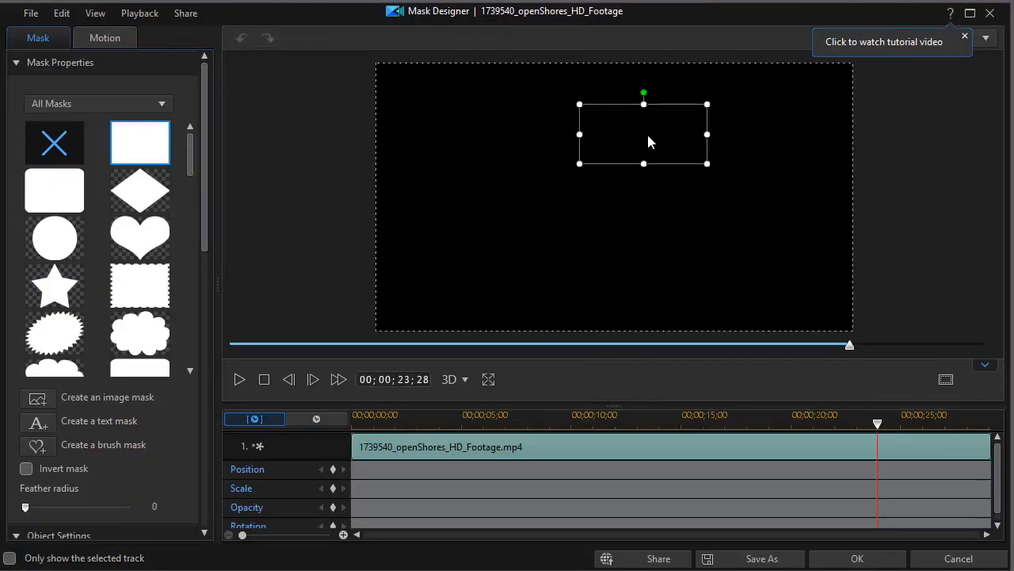
pyautogui.moveTo(646, 131); pyautogui.dragTo(626, 128)
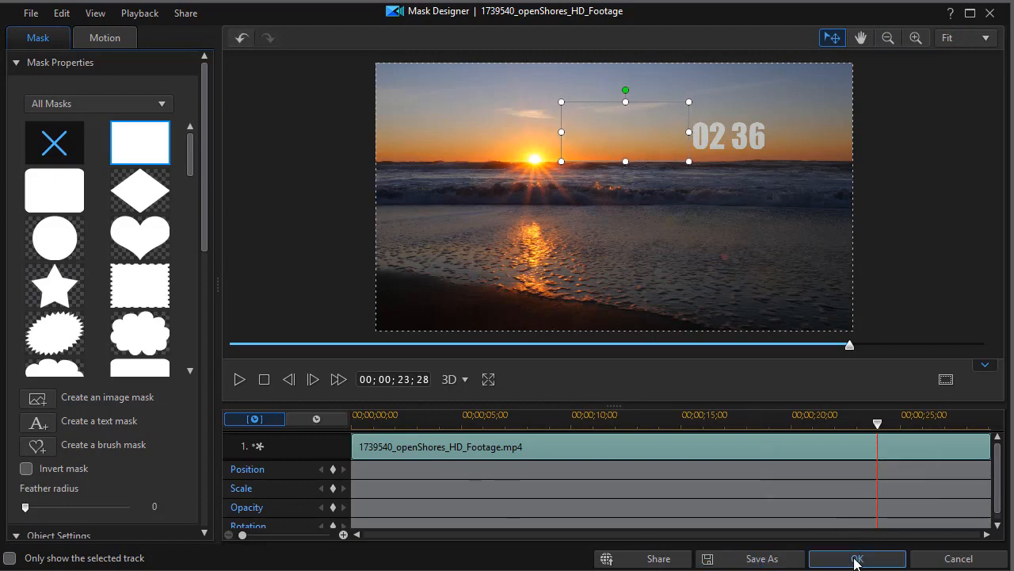
pyautogui.click(856, 558)
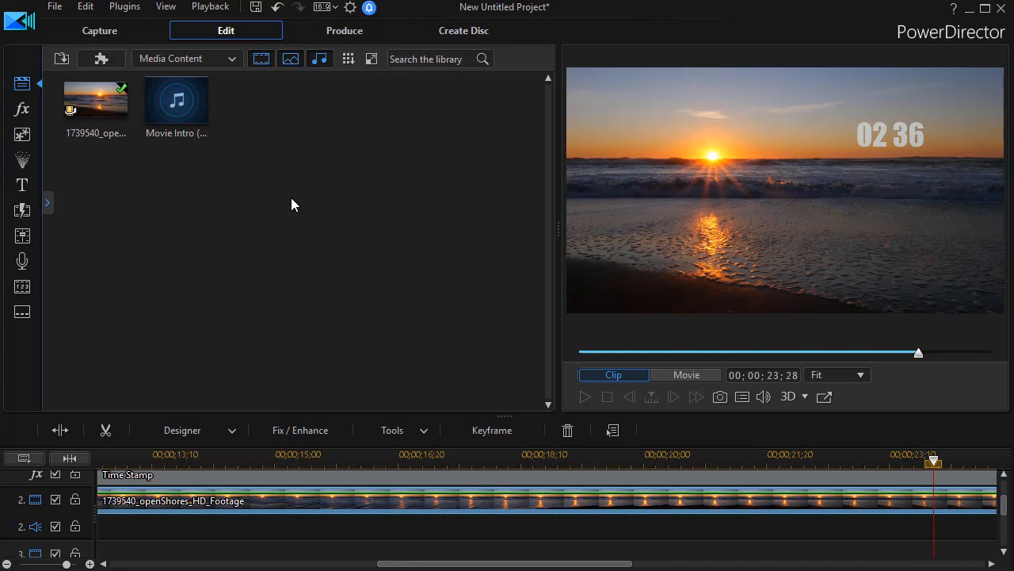